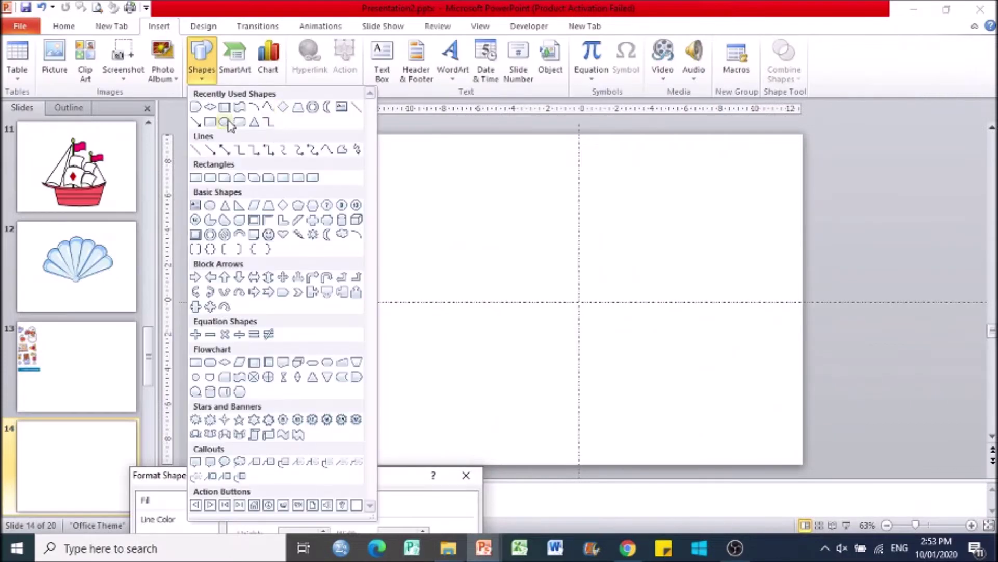
Draw an oval across the slide centre and rotate it so it tilts
click(224, 121)
drag(475, 222, 713, 390)
mouse_move(593, 204)
mouse_down()
mouse_move(549, 214)
mouse_move(864, 288)
mouse_up()
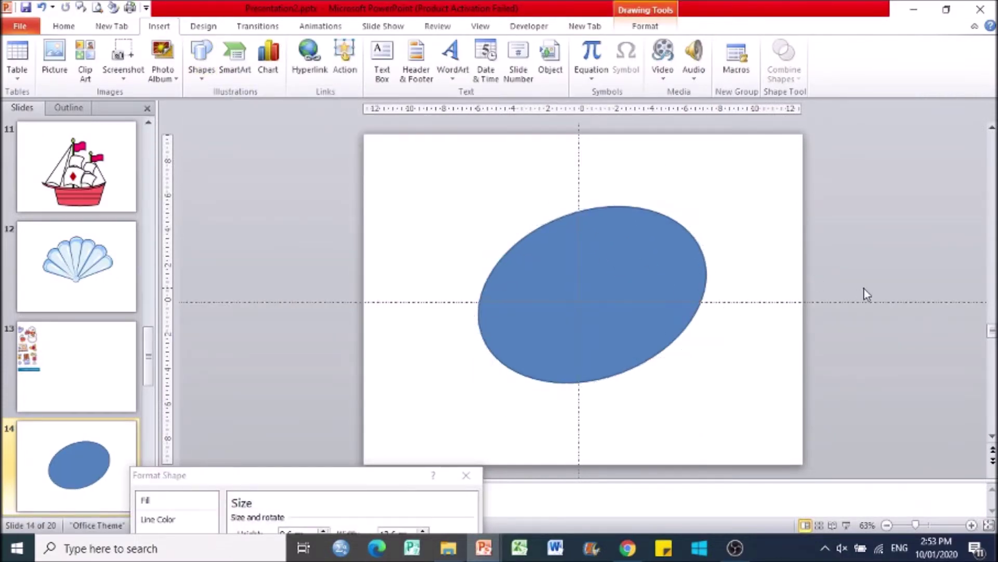
Fill the oval with a custom light pink, RGB 255,105,105
click(659, 12)
click(513, 44)
click(500, 151)
click(512, 44)
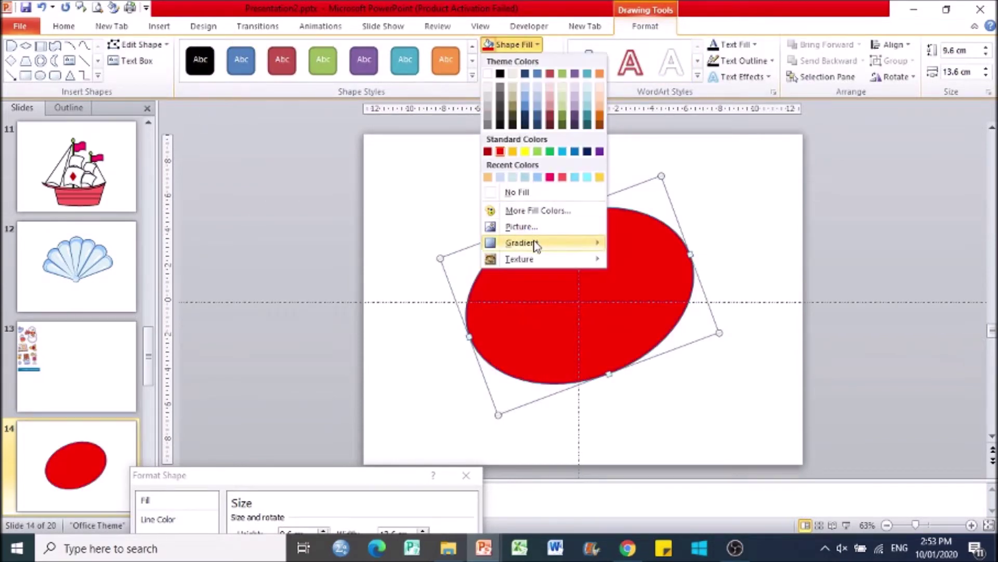
click(538, 210)
click(797, 90)
drag(888, 167, 888, 147)
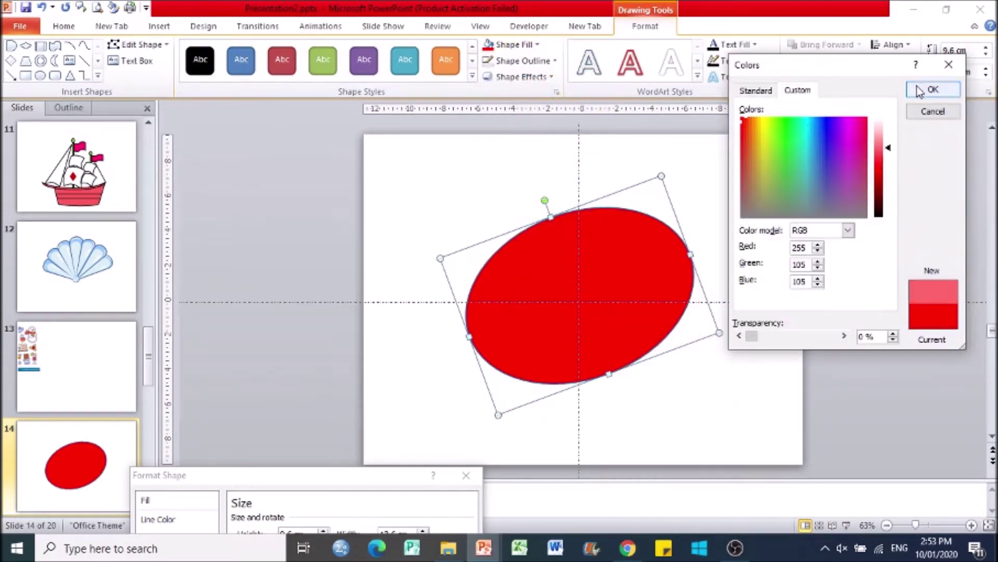
click(919, 92)
Remove the oval's outline and deselect it
click(540, 62)
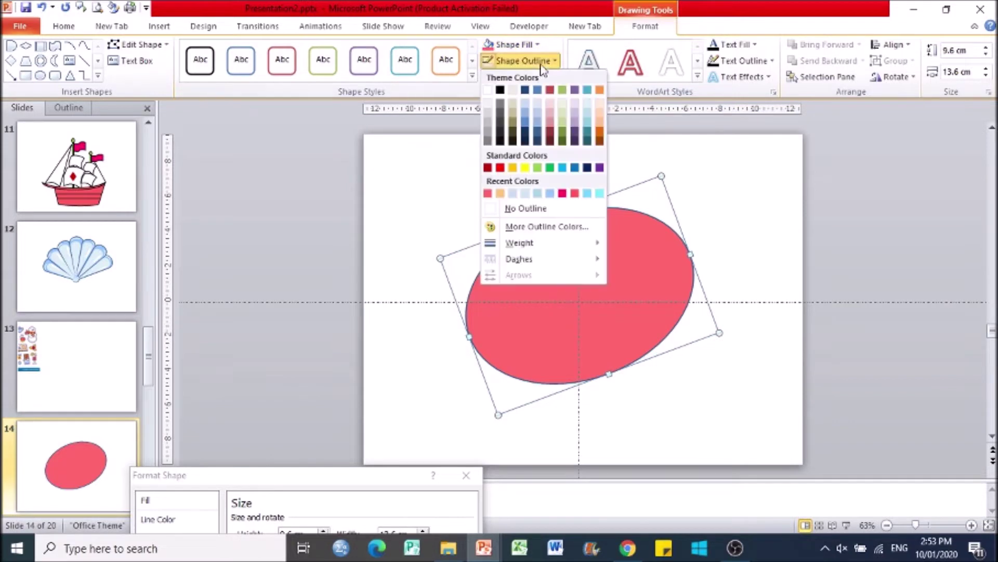
click(525, 208)
click(762, 269)
click(160, 26)
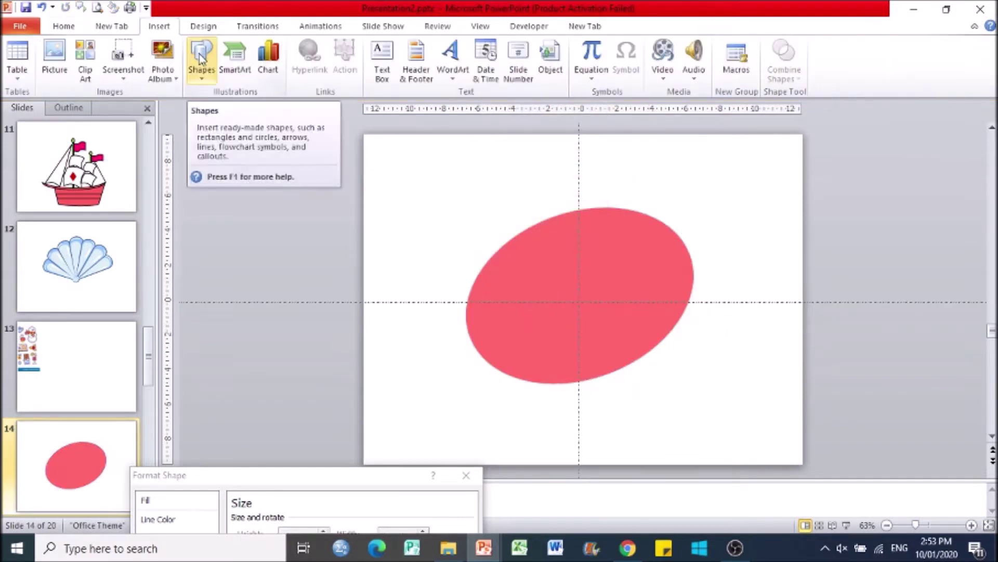
Replace a discarded triangle with a rotated right-triangle spike on the oval's upper edge
click(200, 59)
click(225, 205)
drag(638, 170, 739, 279)
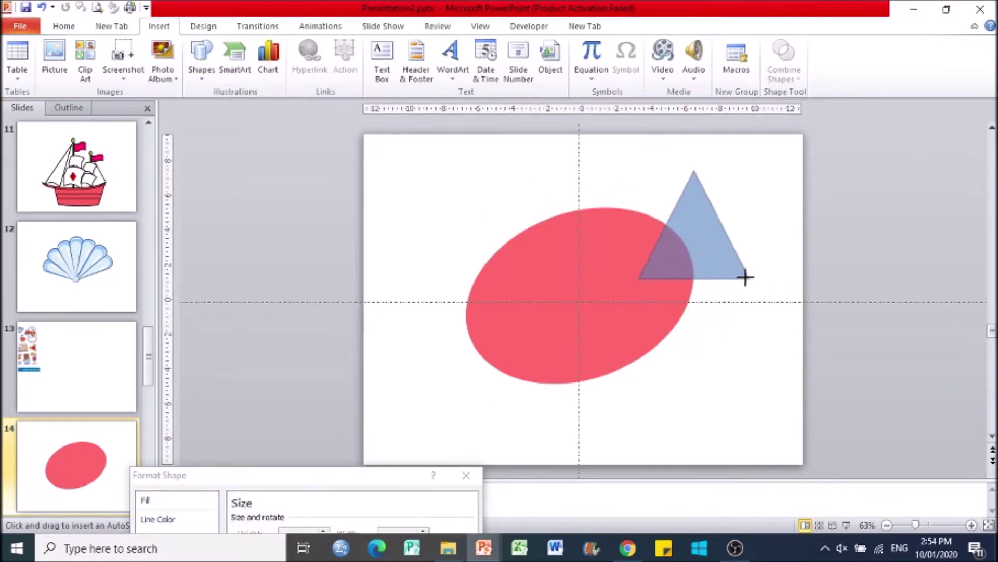
drag(686, 151, 747, 265)
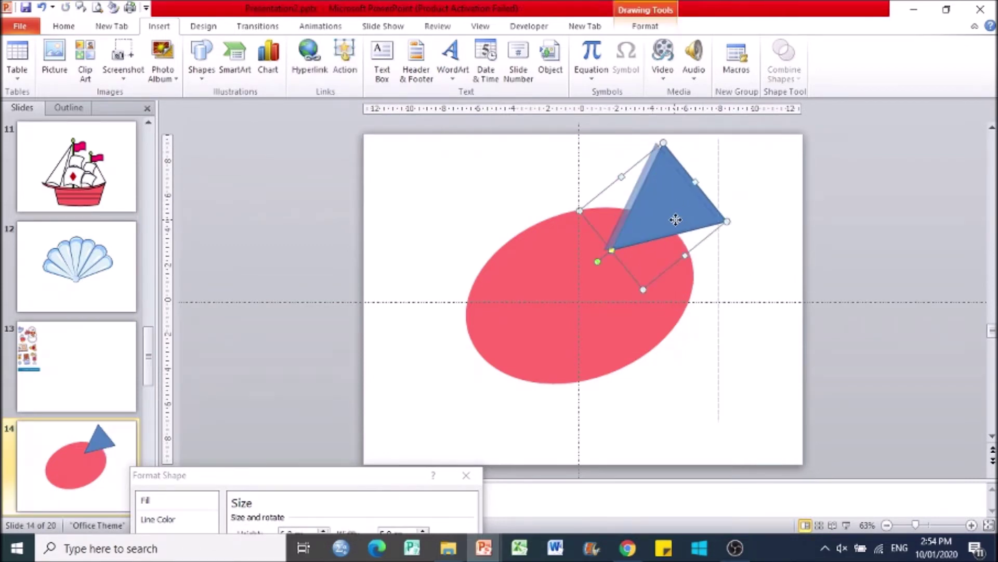
key(Delete)
click(201, 57)
click(237, 204)
mouse_move(614, 156)
mouse_down()
mouse_move(690, 289)
mouse_move(677, 290)
mouse_up()
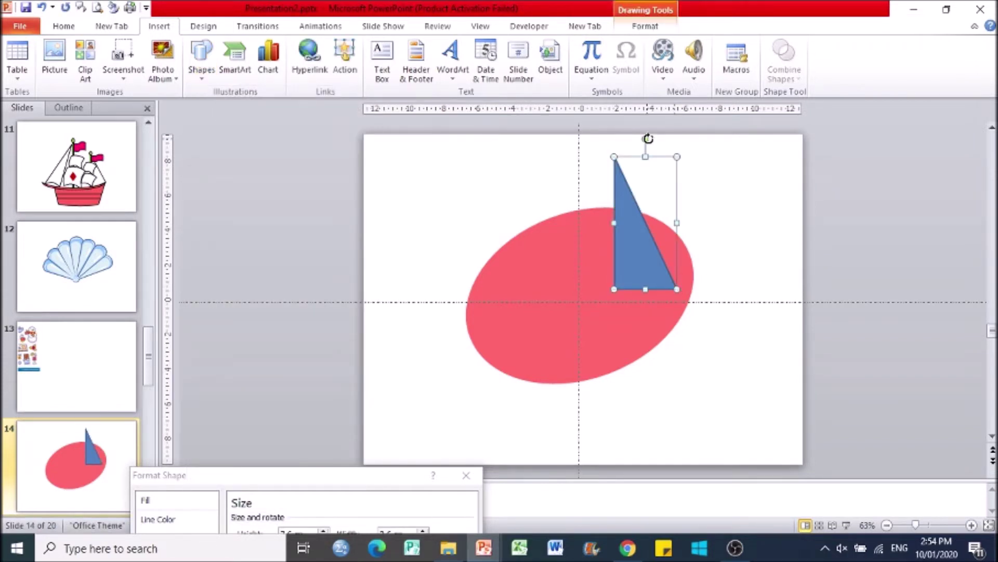
drag(645, 139, 614, 286)
drag(661, 235, 644, 216)
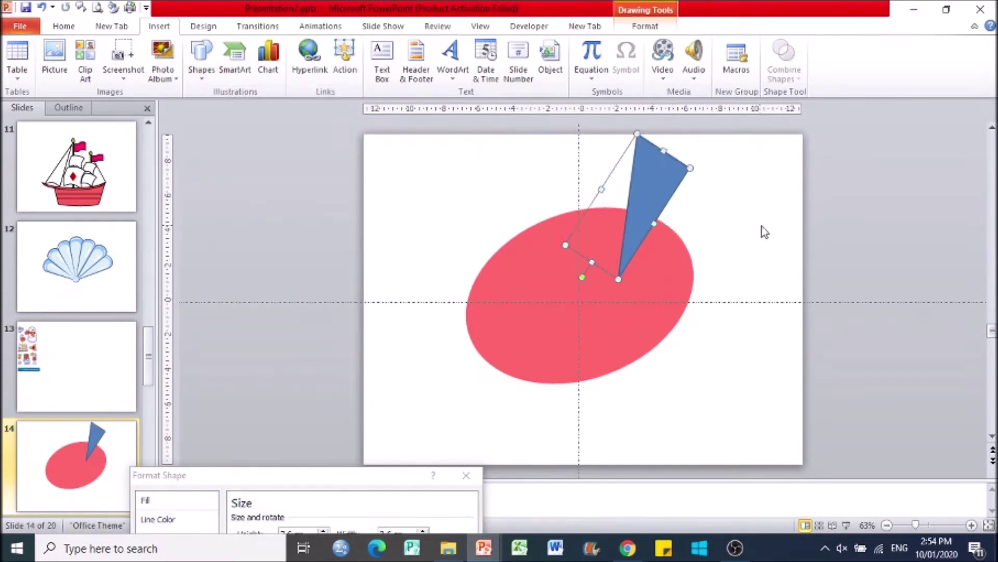
drag(583, 307, 535, 357)
mouse_move(655, 203)
mouse_down()
mouse_move(621, 235)
mouse_move(598, 239)
mouse_up()
Add a second triangle right of the oval, rotated about 45°
click(204, 67)
click(260, 110)
drag(651, 205, 751, 320)
mouse_move(709, 187)
mouse_down()
mouse_move(730, 241)
mouse_move(655, 256)
mouse_up()
Duplicate the tall triangle with Ctrl+D and rotate the copy to point right
click(610, 223)
key(ctrl+d)
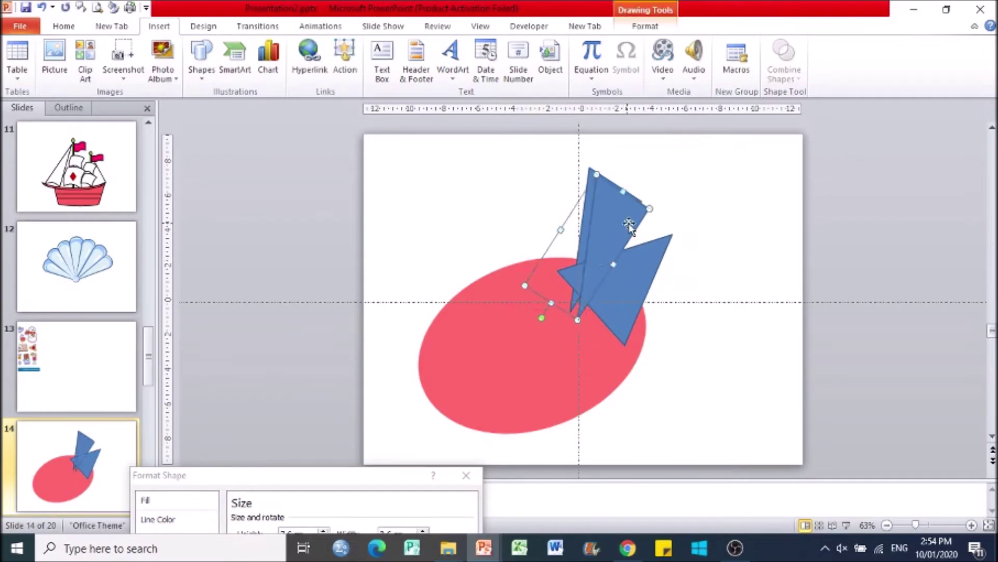
drag(637, 225, 670, 280)
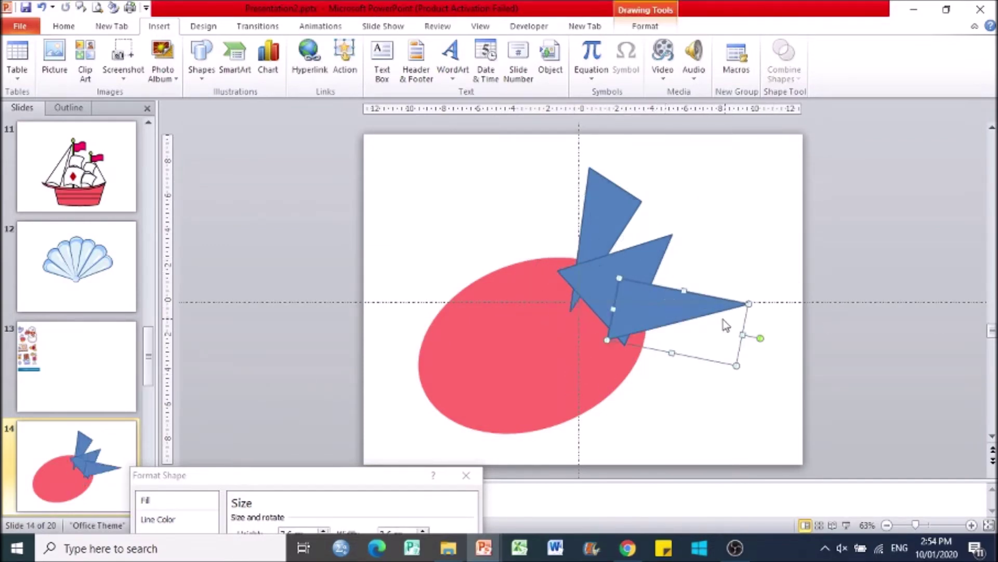
drag(573, 376, 760, 344)
click(612, 208)
click(645, 26)
click(139, 44)
click(151, 78)
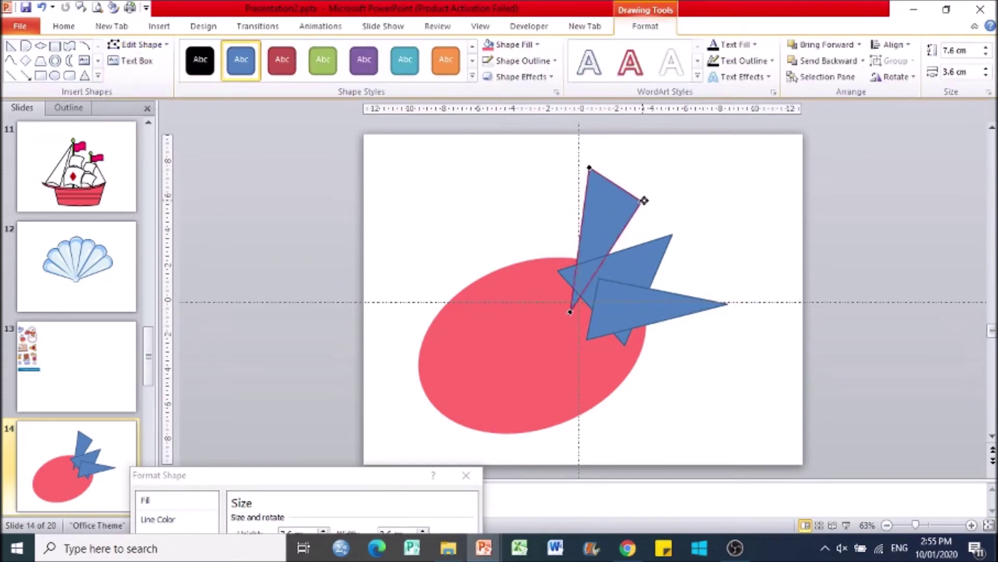
Adjust the vertices of the tall and right-pointing triangles with Edit Points
drag(612, 218, 609, 222)
click(691, 219)
click(644, 251)
key(Escape)
click(636, 250)
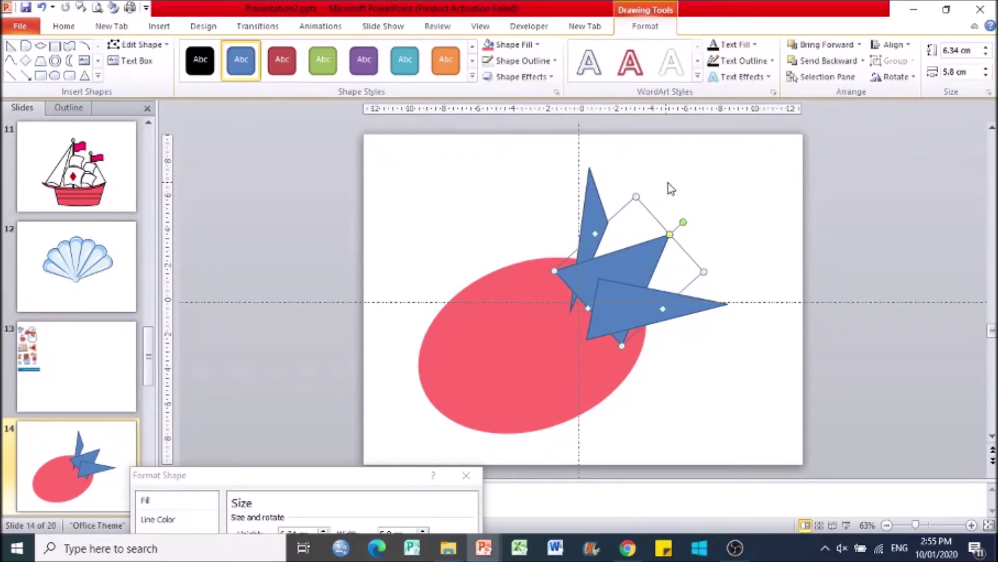
click(592, 208)
click(139, 45)
click(151, 83)
click(637, 250)
click(647, 308)
click(140, 44)
click(151, 81)
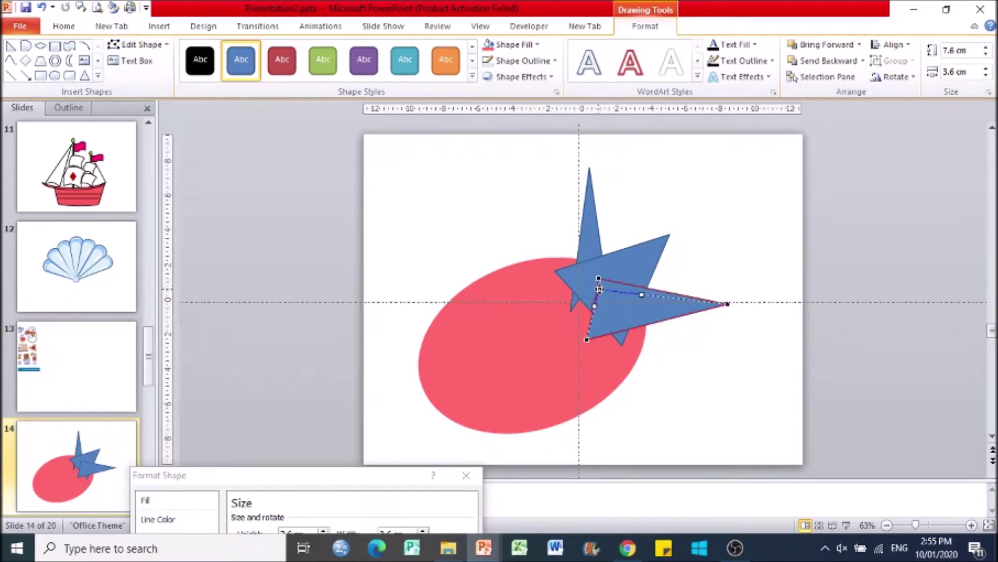
click(742, 316)
Select all three blue triangles and merge them with Shape Union
click(638, 273)
click(664, 315)
click(629, 276)
click(750, 262)
click(658, 304)
shift+click(658, 304)
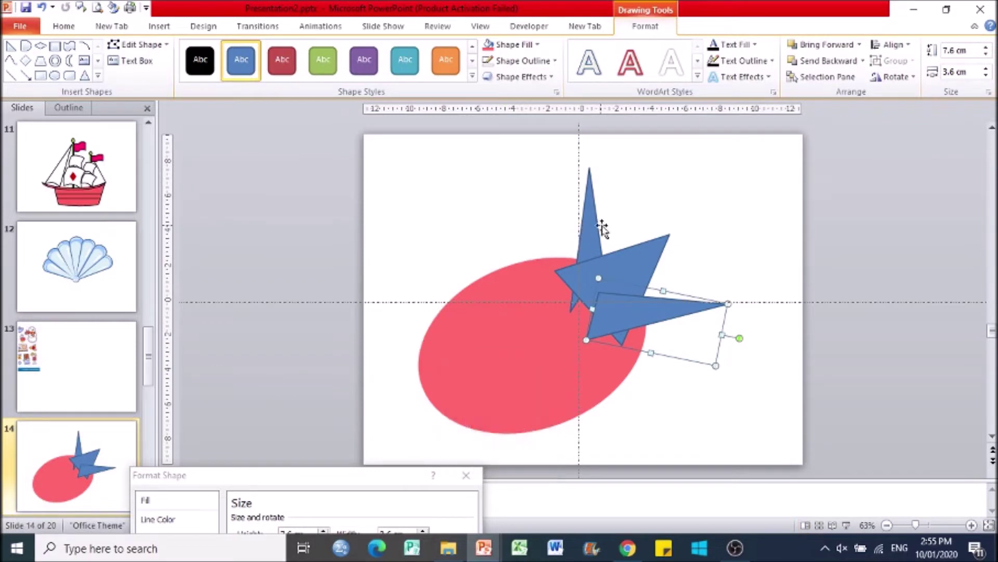
shift+click(593, 229)
click(63, 26)
click(936, 58)
click(818, 283)
click(575, 260)
click(644, 26)
click(130, 40)
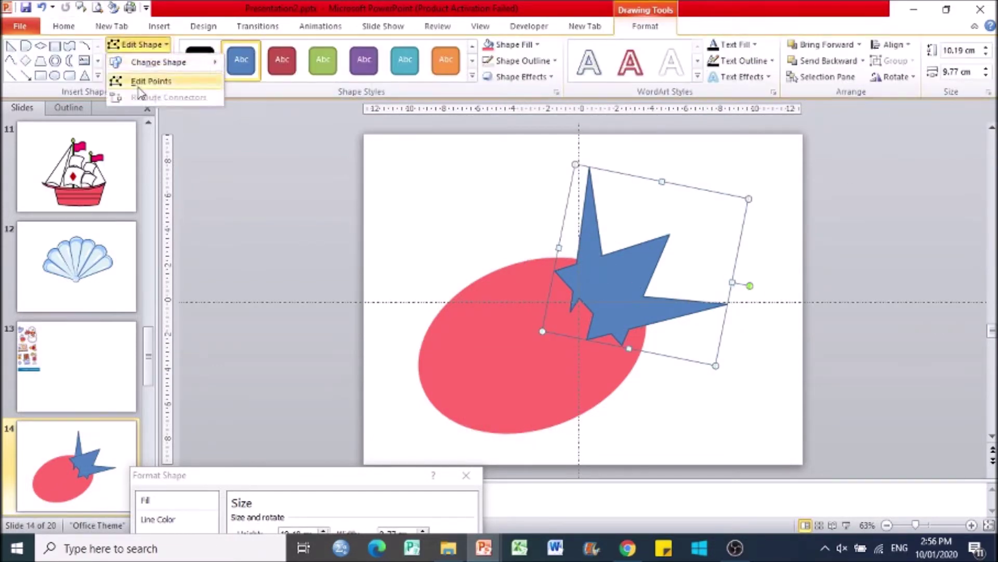
Drag the star's vertices in Edit Points to curve its spikes
key(Escape)
key(Escape)
click(587, 240)
click(645, 26)
click(133, 44)
click(151, 76)
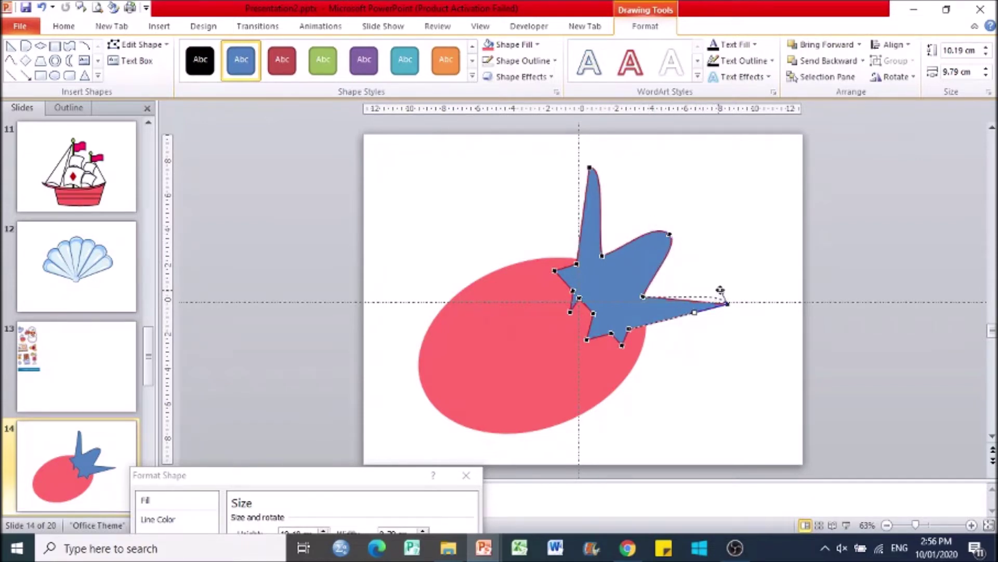
click(744, 318)
click(653, 272)
click(139, 45)
click(156, 77)
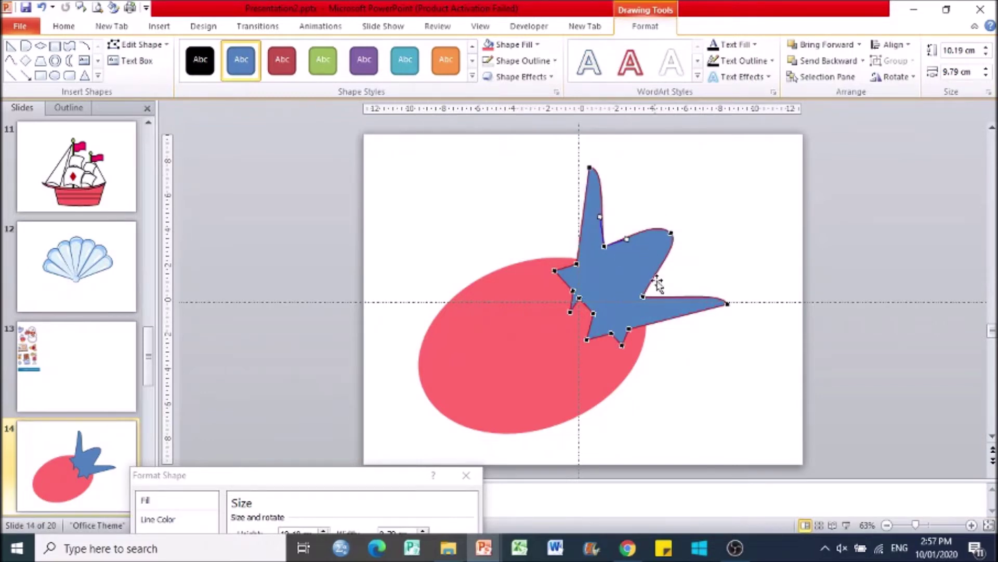
Finish smoothing the spikes and paste the oval's pink formatting onto the star
click(631, 285)
click(139, 45)
click(156, 77)
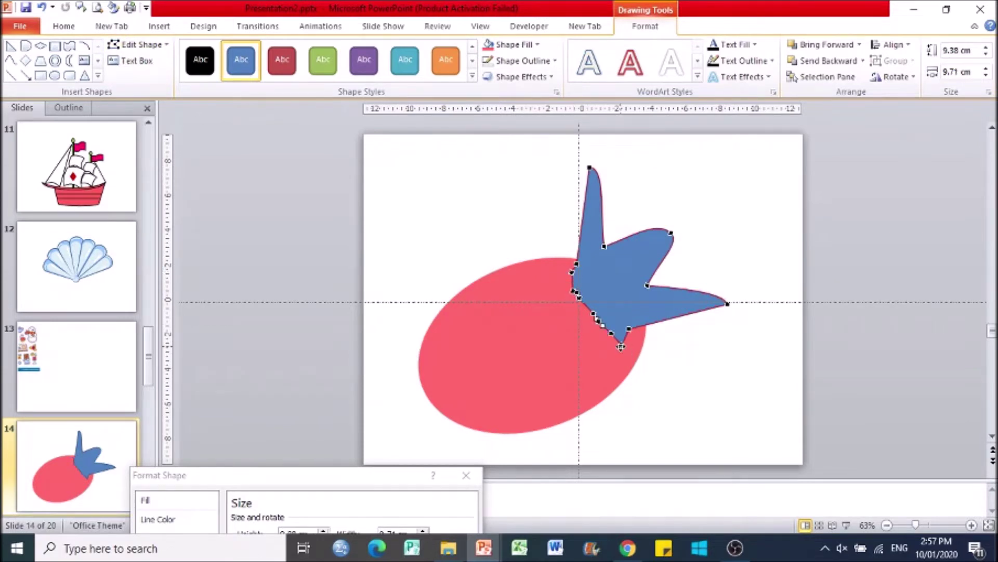
click(625, 352)
click(633, 300)
key(ctrl+shift+v)
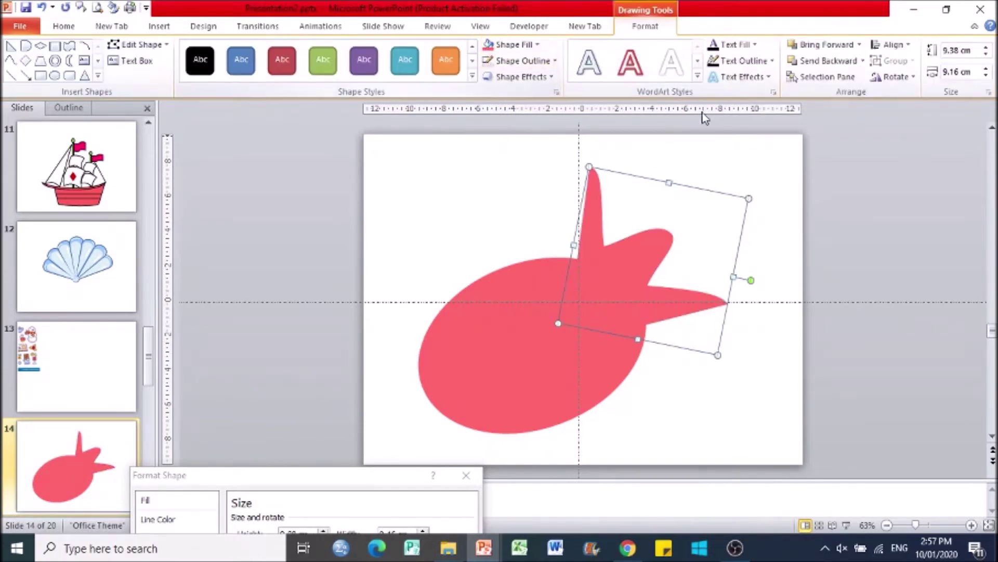
Bring the spiky end to the front and tilt it slightly clockwise
click(862, 61)
click(859, 94)
click(859, 44)
click(860, 78)
click(646, 261)
drag(769, 279, 701, 276)
click(647, 272)
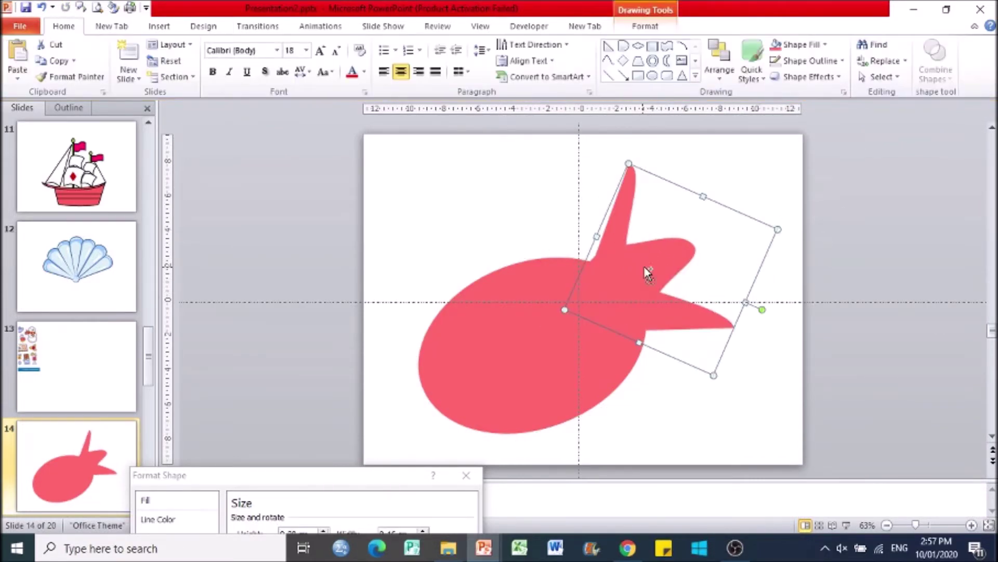
Copy the spiky end, rotate it down-left to the oval's lower left, and select all three shapes
drag(511, 263, 250, 223)
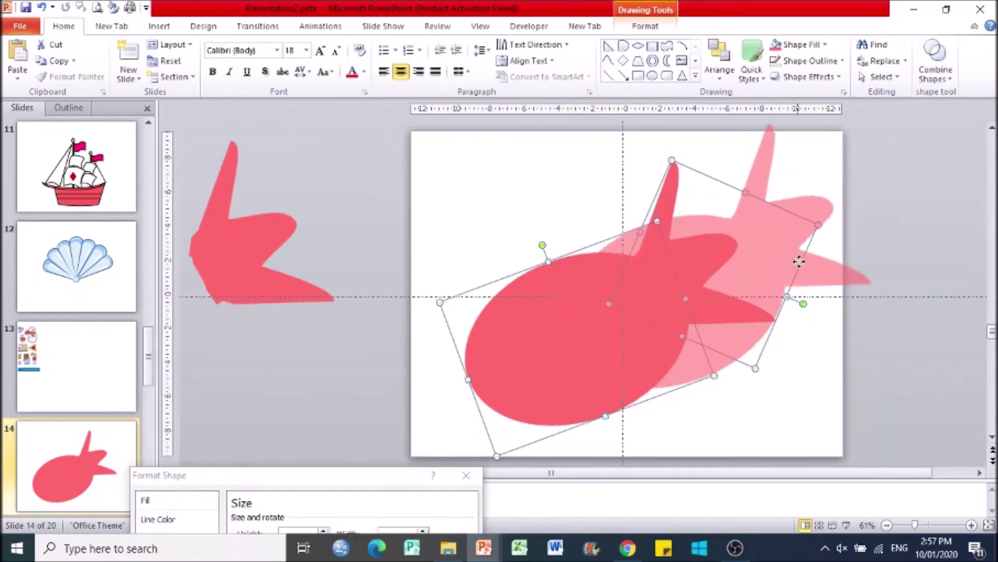
drag(233, 262, 432, 260)
drag(546, 288, 423, 209)
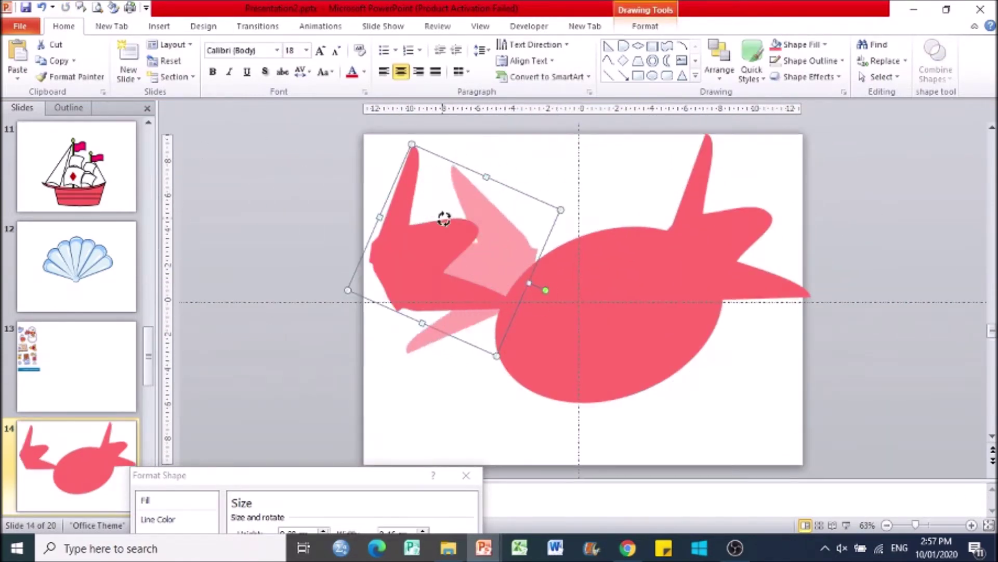
drag(508, 278, 473, 384)
drag(368, 306, 345, 342)
drag(518, 371, 535, 385)
click(413, 179)
click(492, 375)
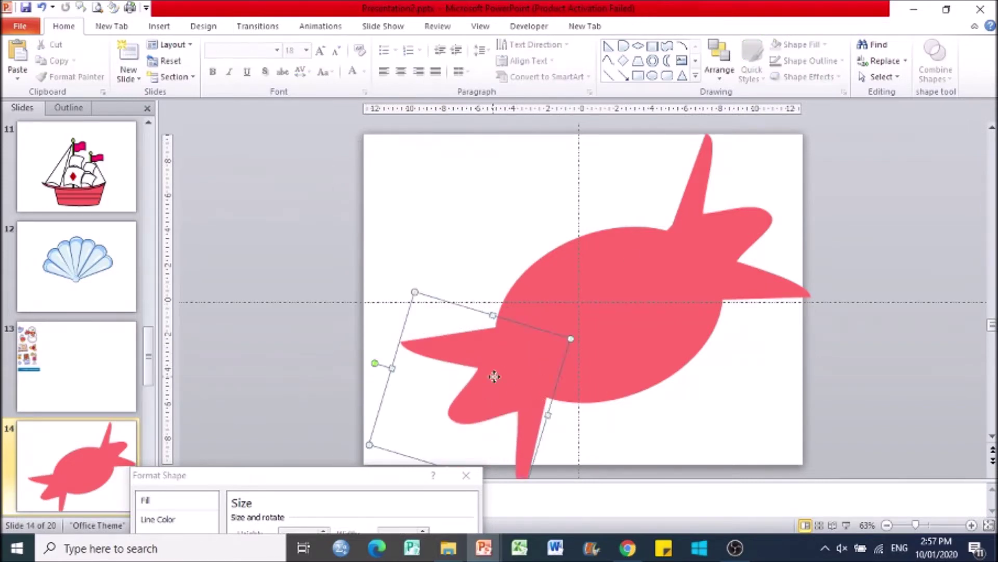
shift+click(671, 292)
shift+click(671, 292)
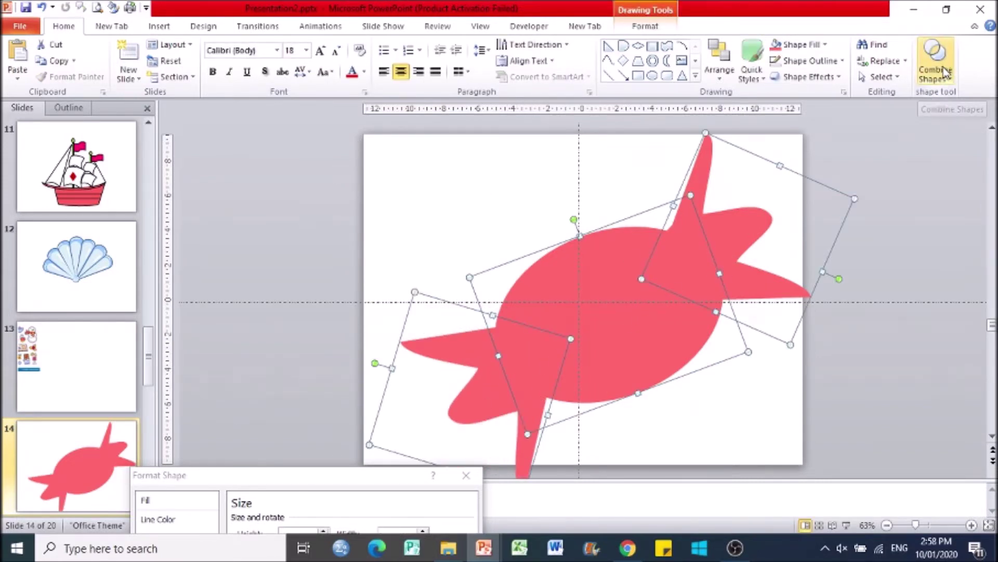
Unite the oval and both spiky ends with Shape Union and enlarge the result
click(946, 73)
click(954, 91)
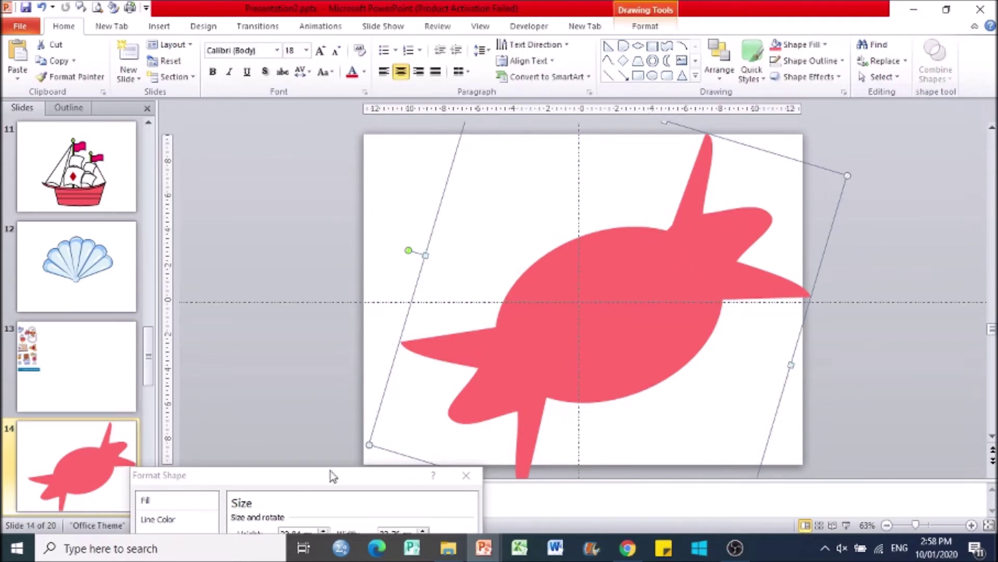
drag(371, 444, 597, 480)
mouse_move(698, 214)
mouse_down()
mouse_move(771, 179)
mouse_move(801, 186)
mouse_up()
Reselect the merged candy and resize it from its lower-left corner
click(894, 301)
click(696, 218)
click(837, 244)
click(733, 220)
click(679, 288)
click(520, 364)
drag(381, 404, 370, 421)
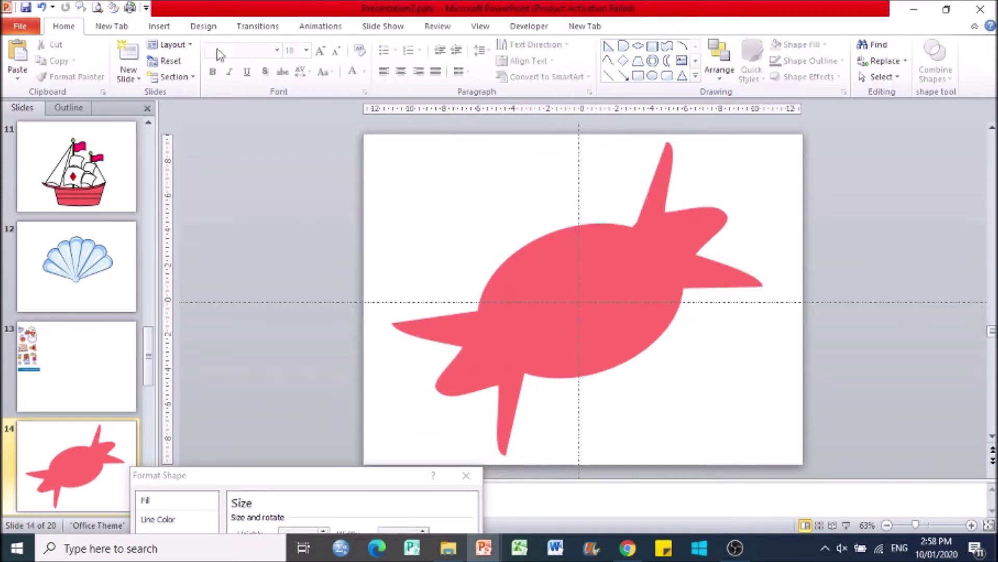
click(175, 30)
click(202, 57)
Draw an oval over the wrapper's middle, tilt it counter-clockwise and narrow it
click(239, 120)
mouse_move(552, 271)
mouse_down()
mouse_move(716, 366)
mouse_move(742, 365)
mouse_up()
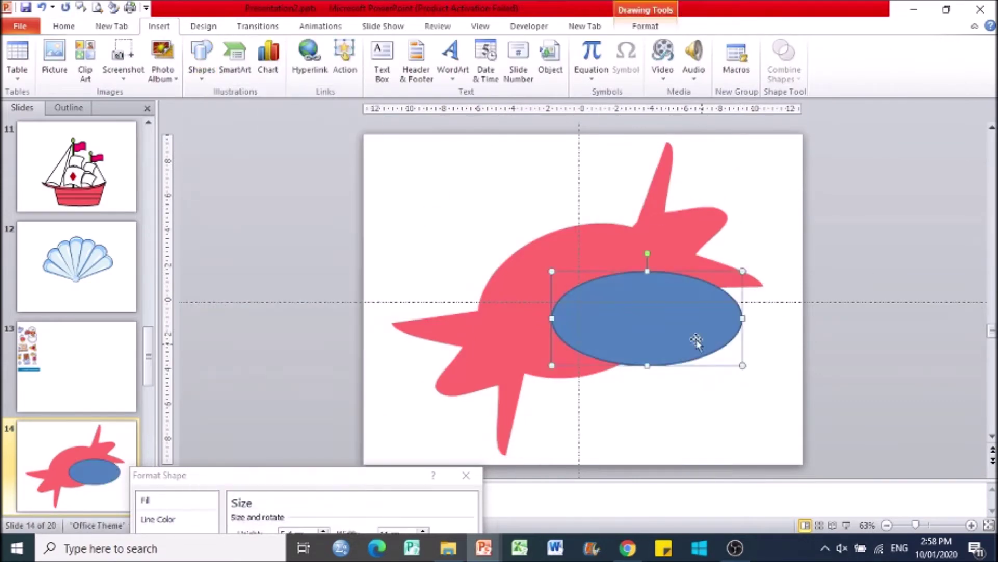
drag(647, 253, 566, 242)
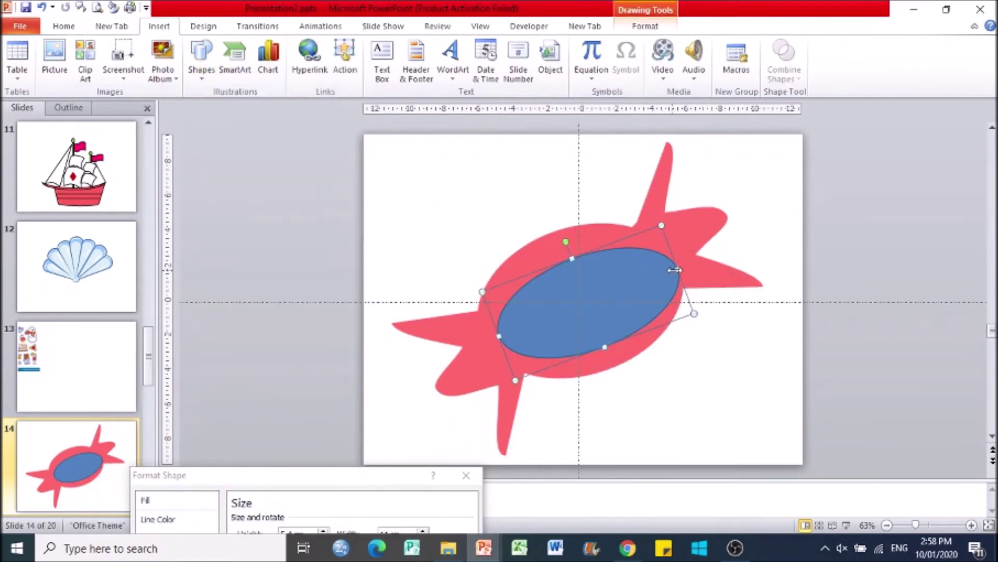
drag(649, 280, 645, 281)
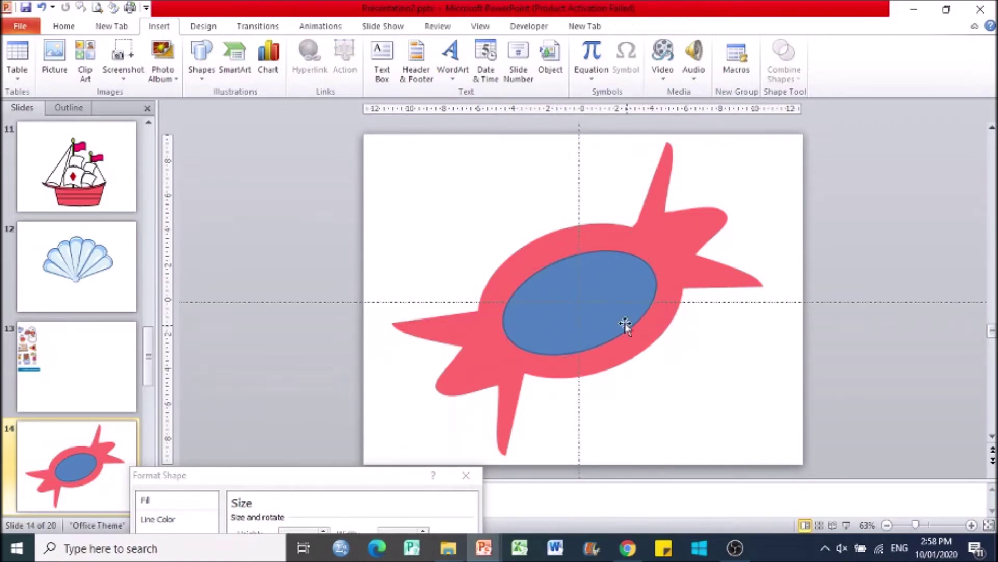
click(798, 382)
click(629, 326)
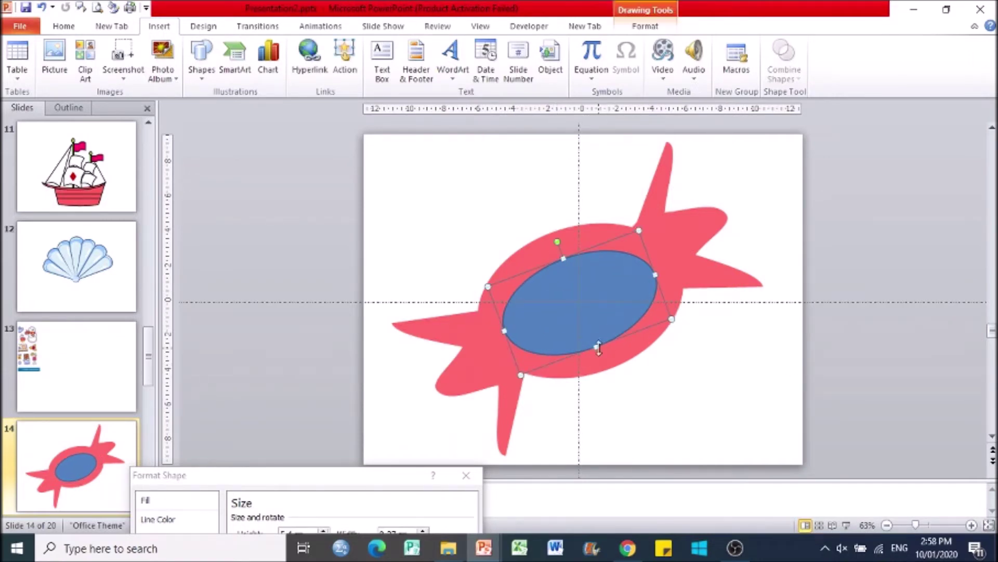
key(Escape)
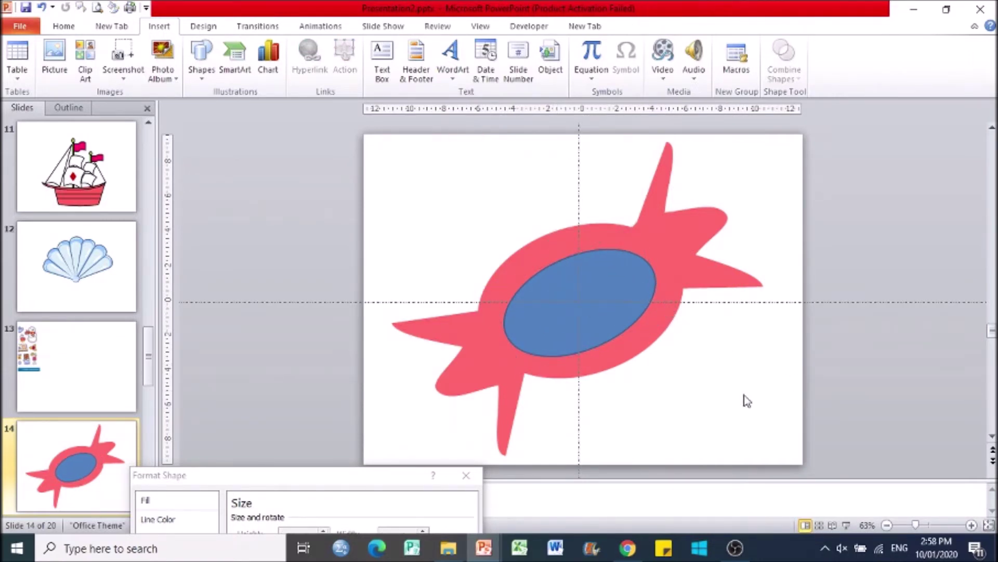
Fill the inner oval with yellow
click(603, 266)
click(647, 26)
click(512, 44)
click(528, 151)
click(761, 395)
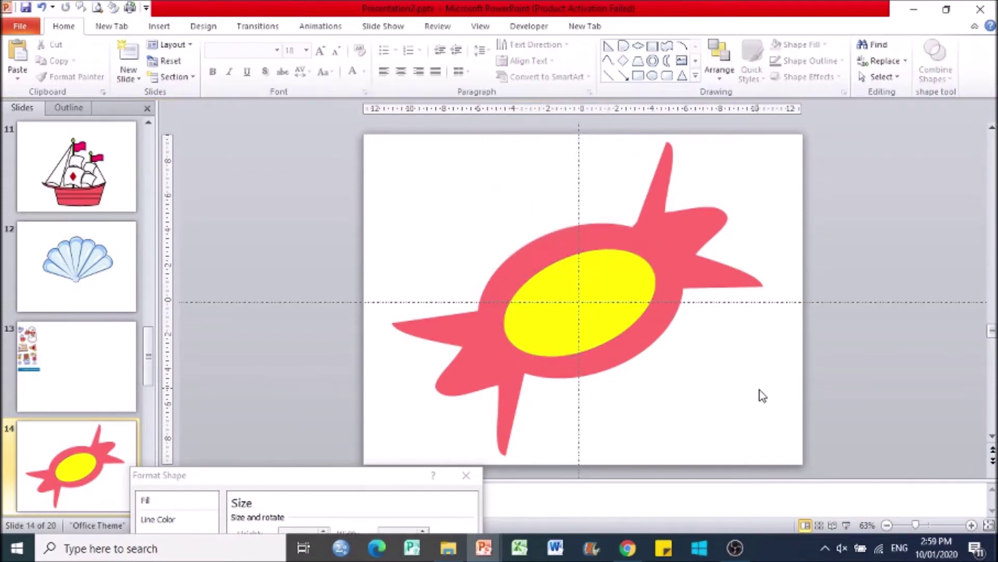
click(167, 26)
click(210, 77)
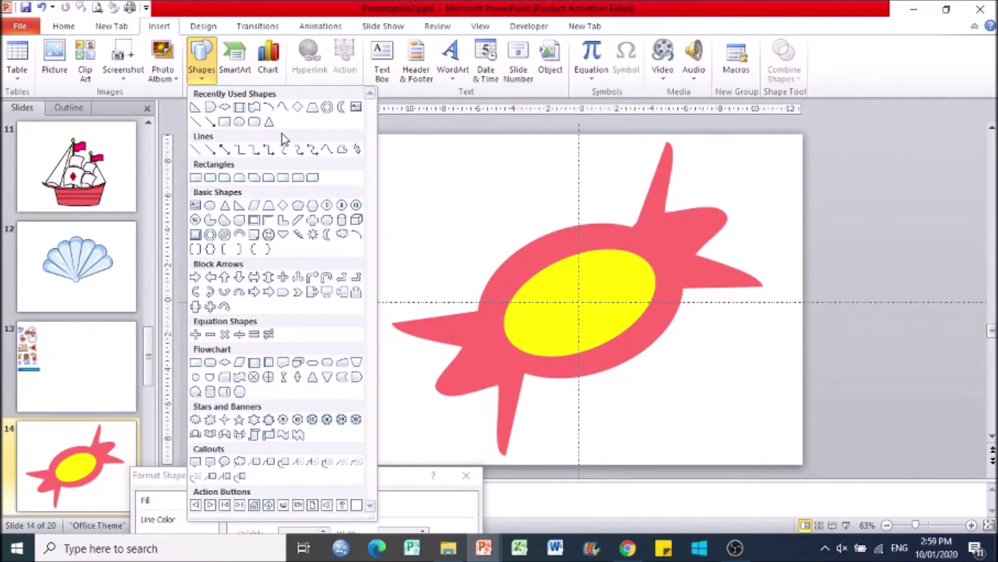
Draw a parallelogram over the yellow oval and rotate it into a slanted band
click(252, 206)
drag(511, 257, 674, 283)
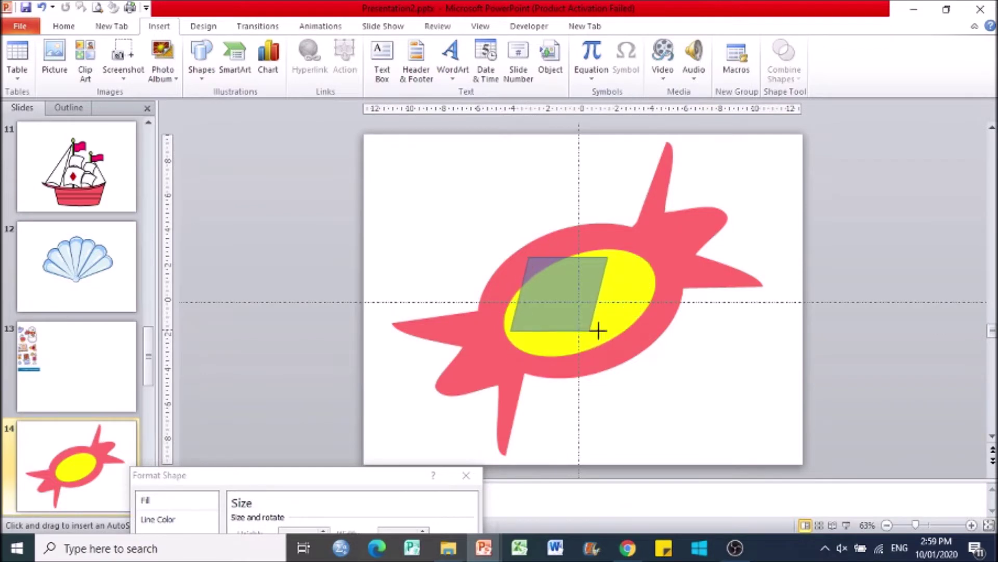
mouse_move(591, 246)
mouse_down()
mouse_move(606, 243)
mouse_move(576, 284)
mouse_up()
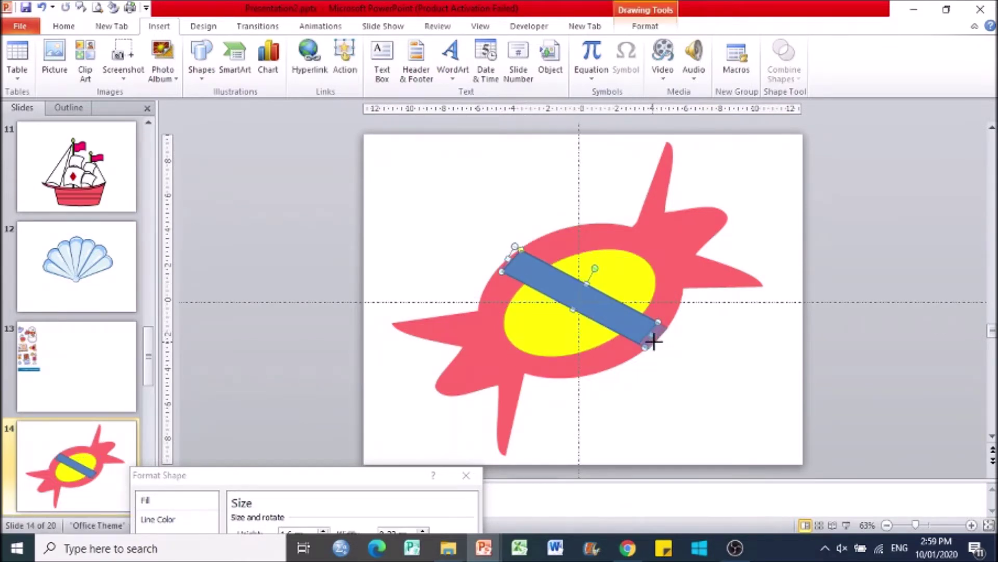
Drag the band's corner points with Edit Points to stretch it toward the wrapper edges
click(701, 339)
click(640, 330)
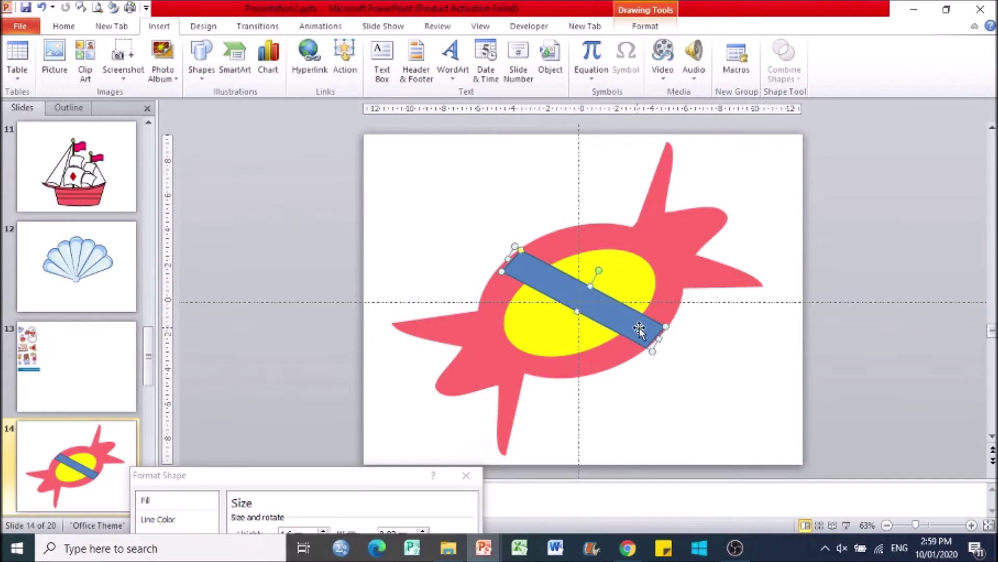
click(644, 8)
click(139, 44)
click(152, 79)
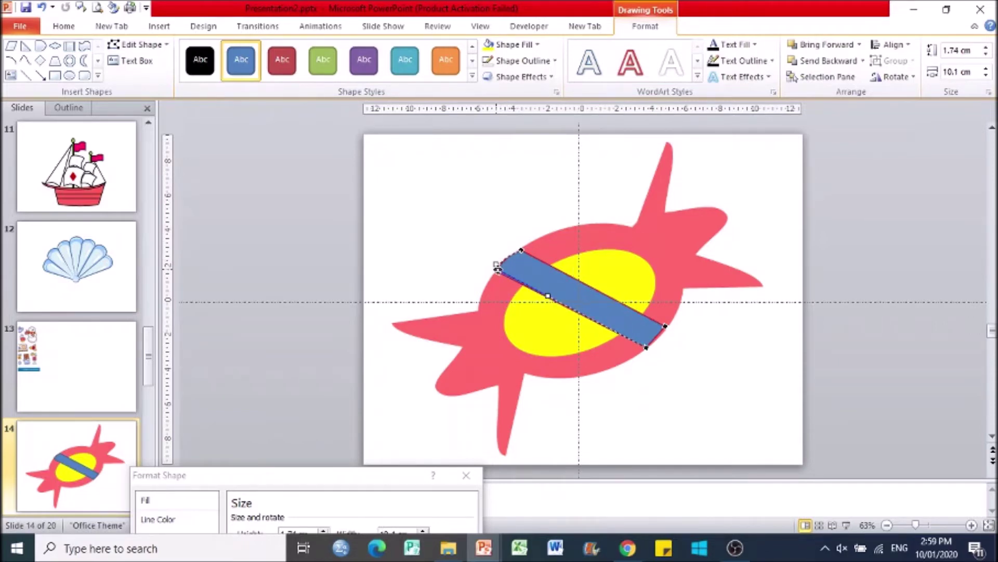
click(624, 319)
click(140, 44)
click(152, 79)
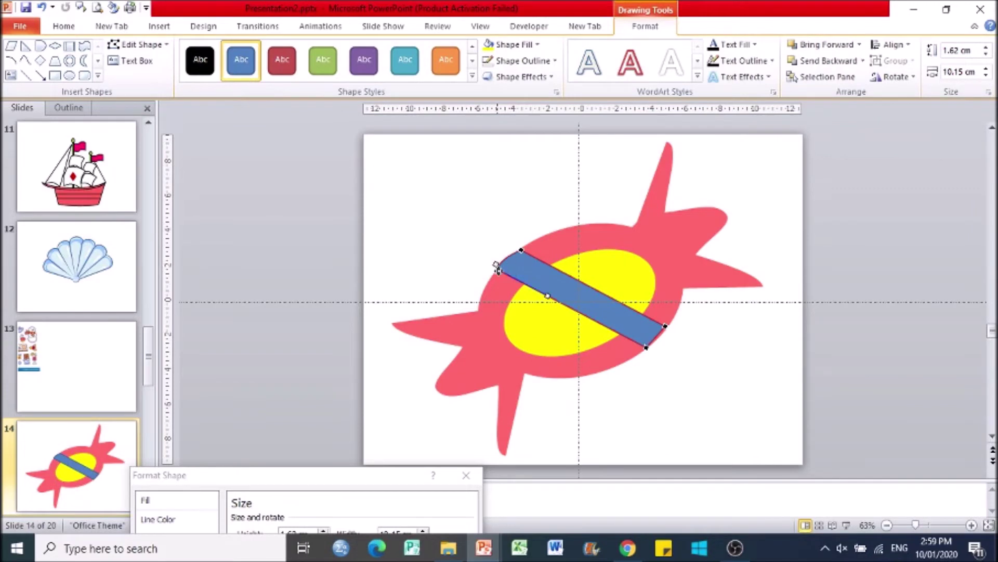
Refine the band's corner points so it spans the pink wrapper, about 1.62 × 10.22 cm
click(606, 303)
click(614, 309)
click(140, 44)
click(155, 81)
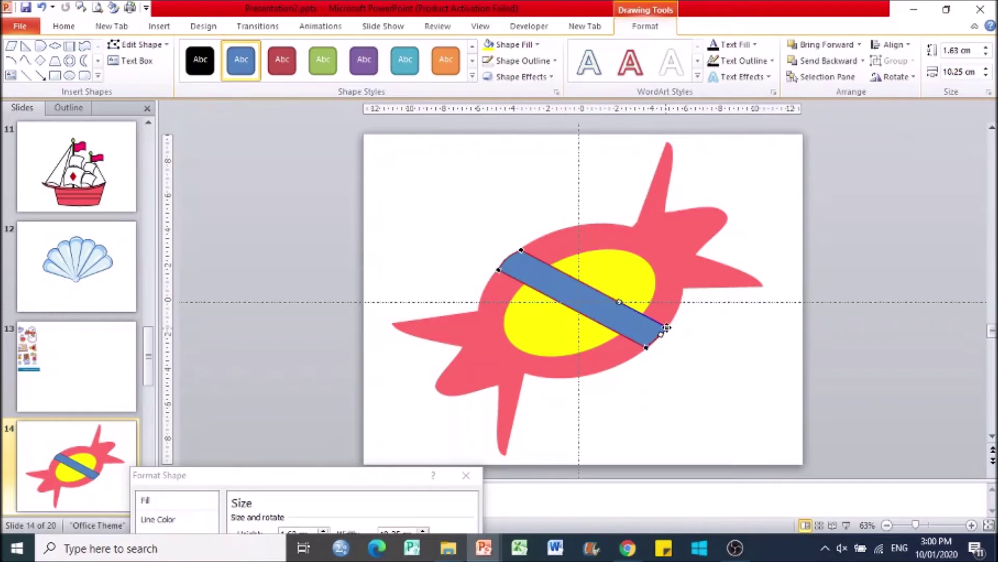
click(684, 352)
click(653, 335)
click(140, 44)
click(155, 81)
Fill the band red and reorder it so it sits just behind the yellow oval
click(679, 338)
click(633, 328)
click(512, 44)
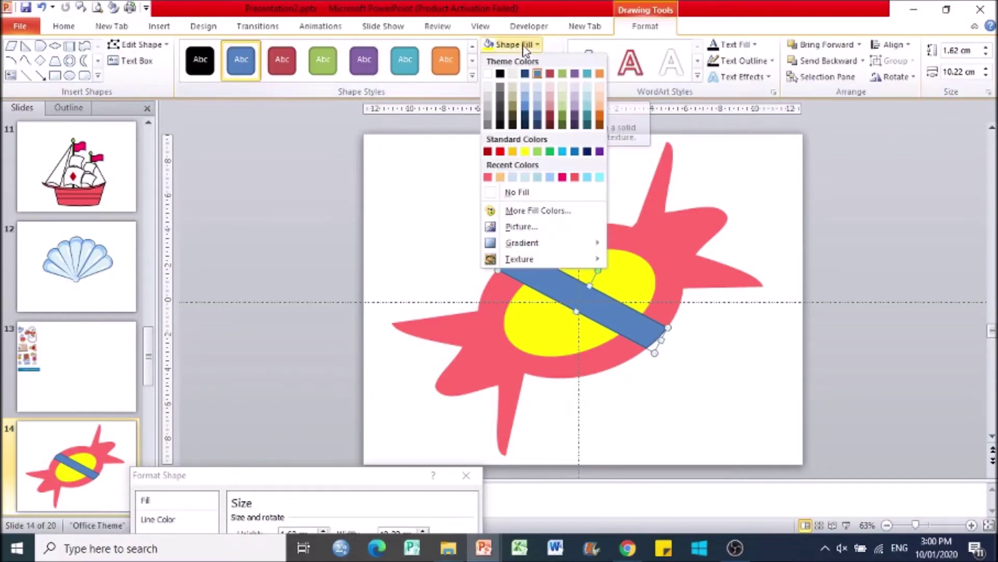
click(502, 148)
click(757, 370)
click(658, 333)
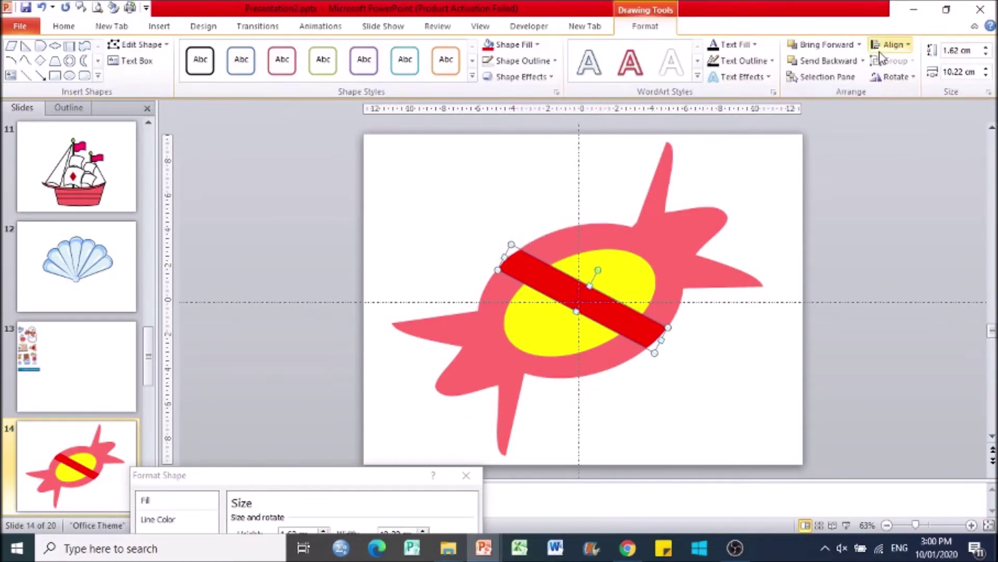
click(826, 60)
click(832, 47)
Refill the band green and give the oval a paler yellow from the custom colour picker
click(513, 44)
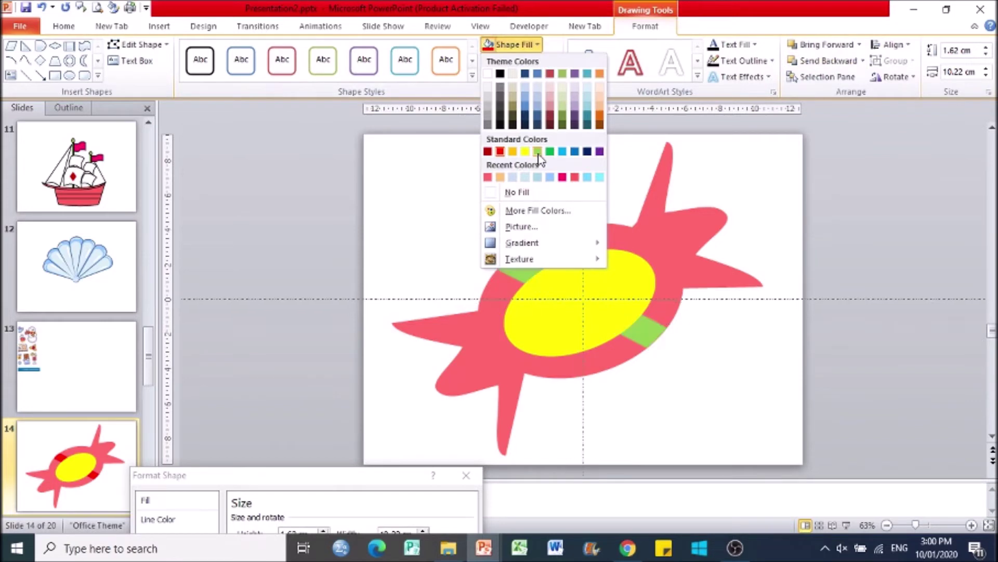
click(551, 151)
click(628, 291)
click(513, 45)
click(541, 210)
click(800, 196)
click(931, 87)
Recolour the band light blue
click(696, 359)
click(645, 330)
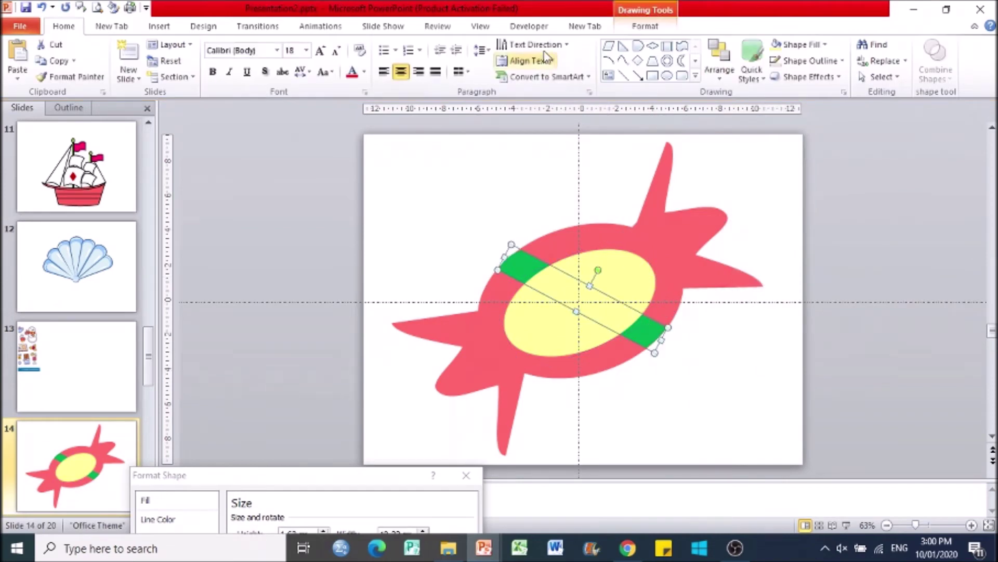
click(531, 44)
click(645, 26)
click(512, 44)
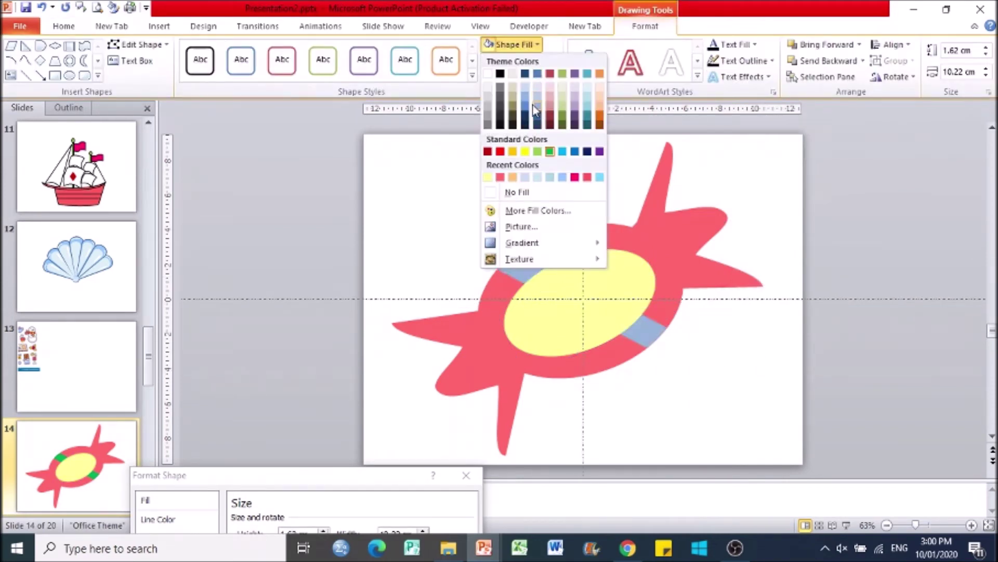
click(535, 110)
click(858, 379)
Adjust the band's corner points once more and check it against the pink wrapper
click(517, 261)
click(645, 26)
click(140, 45)
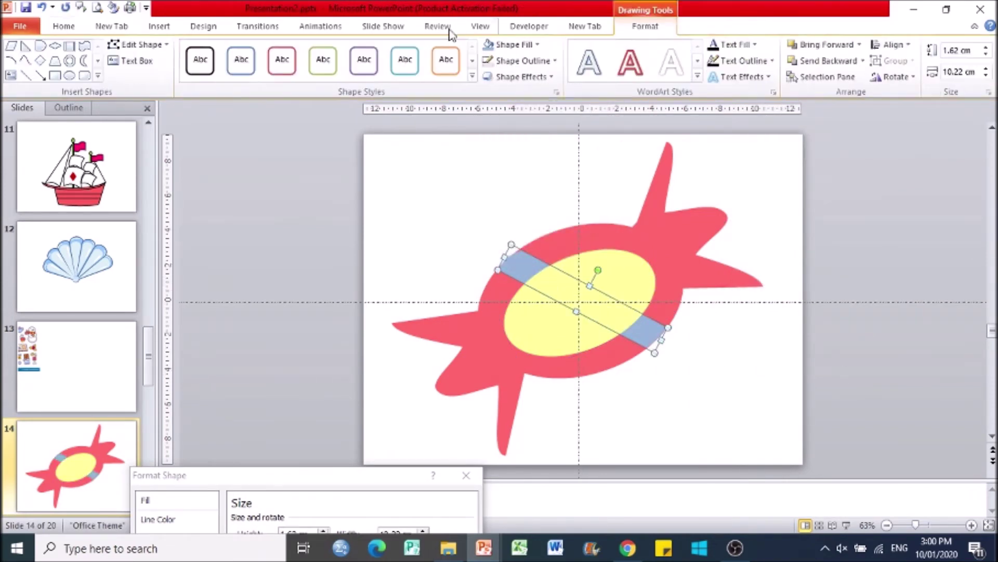
click(148, 83)
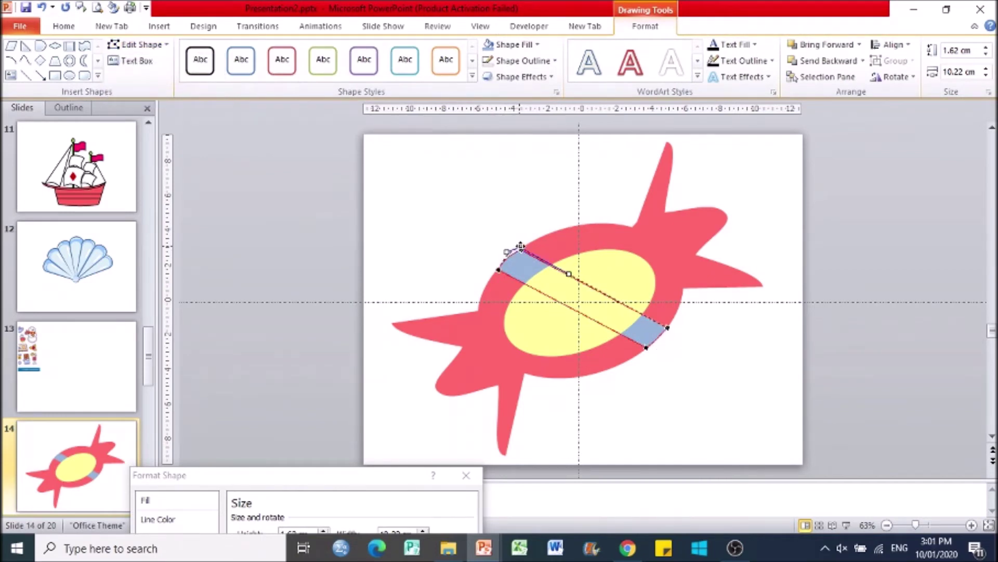
click(813, 368)
click(662, 330)
click(743, 390)
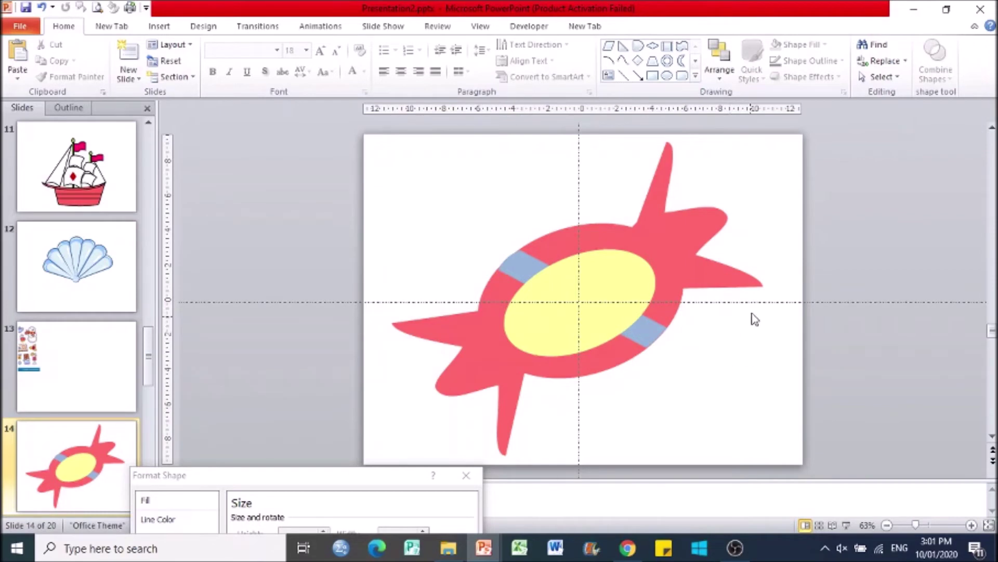
Draw a text box near the top left of the slide
click(160, 26)
click(201, 62)
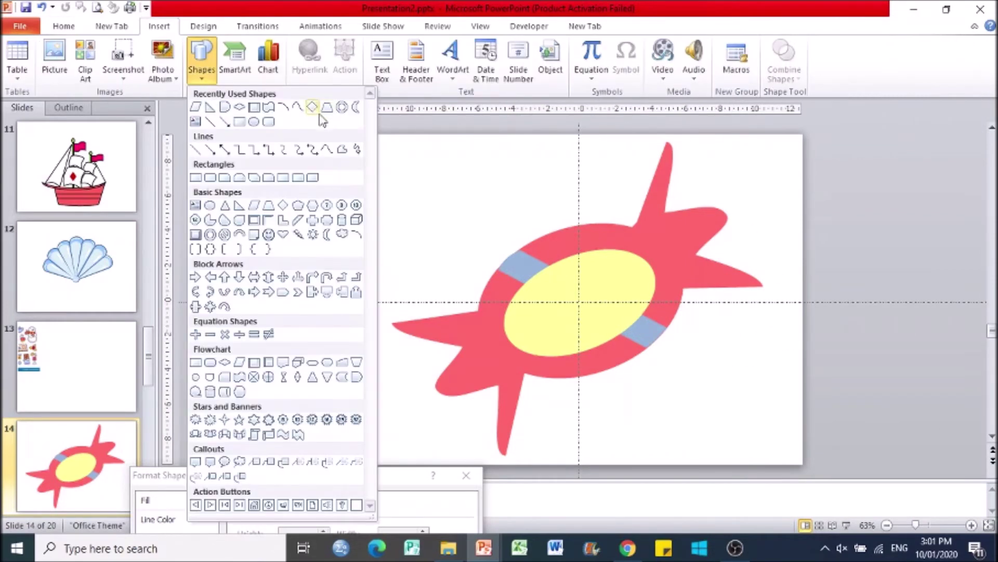
click(383, 57)
drag(431, 174, 601, 254)
key(Caps_Lock)
text(sweet)
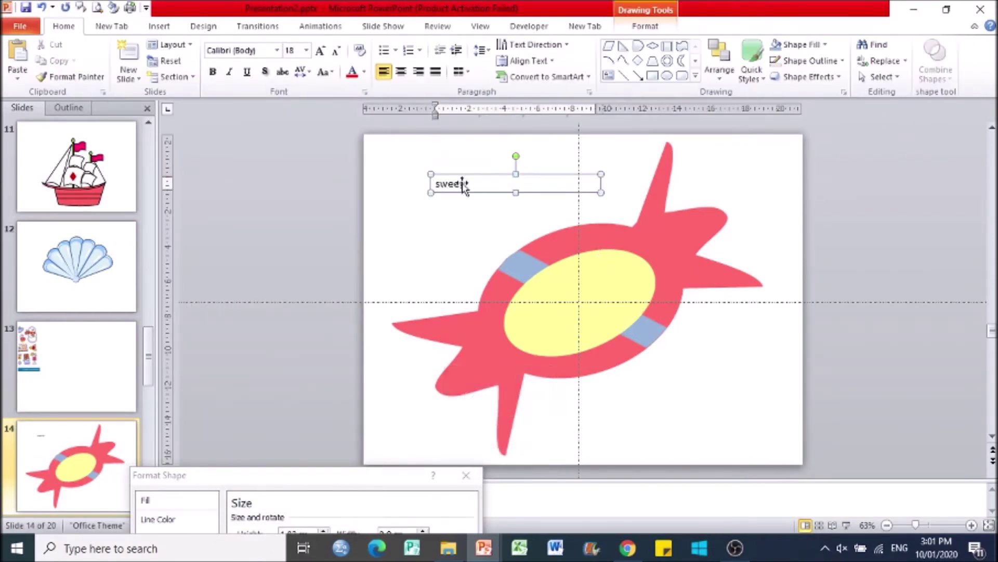
Enlarge the word sweet and set it in the Candy Shop Personal Use font
double_click(450, 183)
click(322, 52)
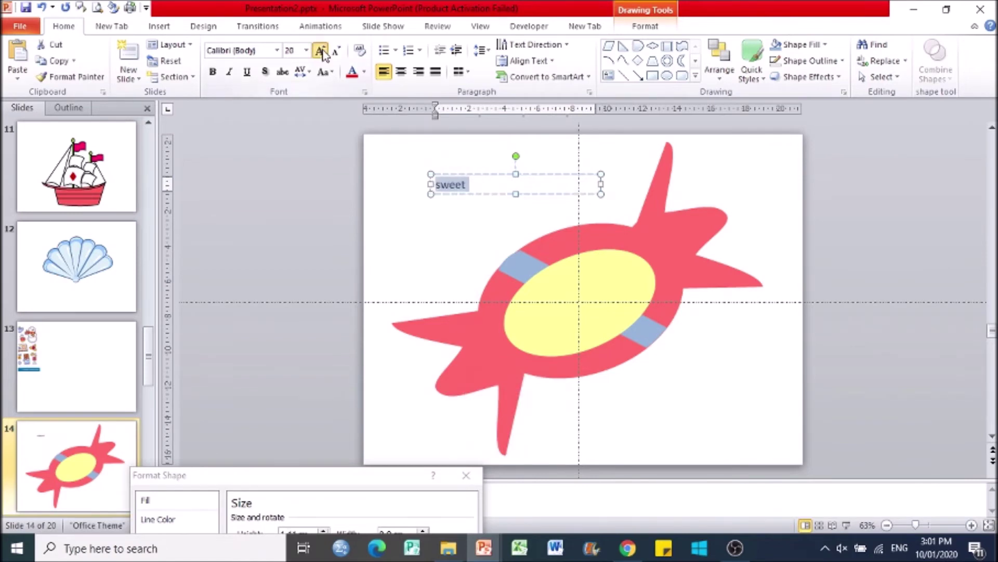
click(323, 52)
click(323, 52)
click(323, 52)
click(277, 50)
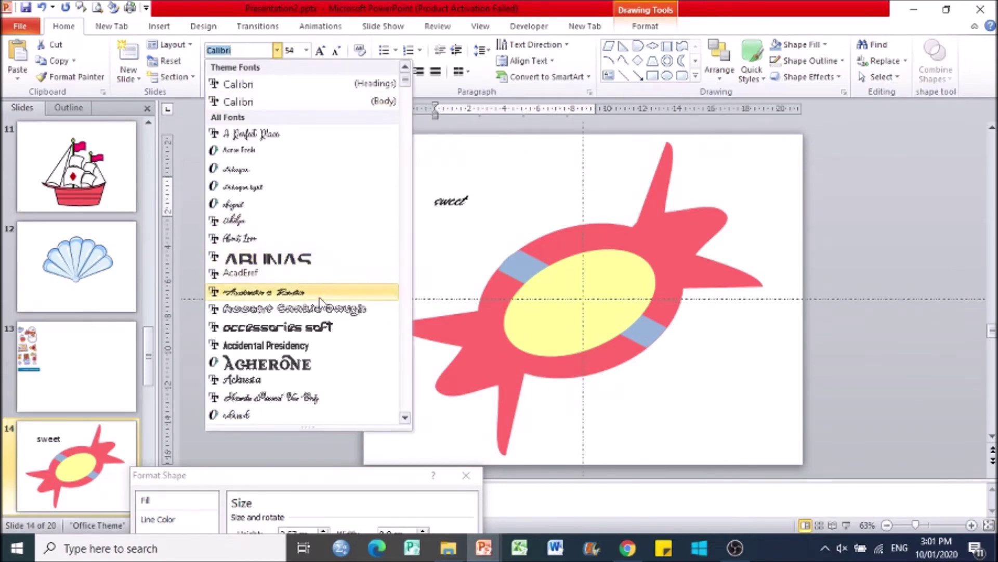
scroll(312, 364, down, 3)
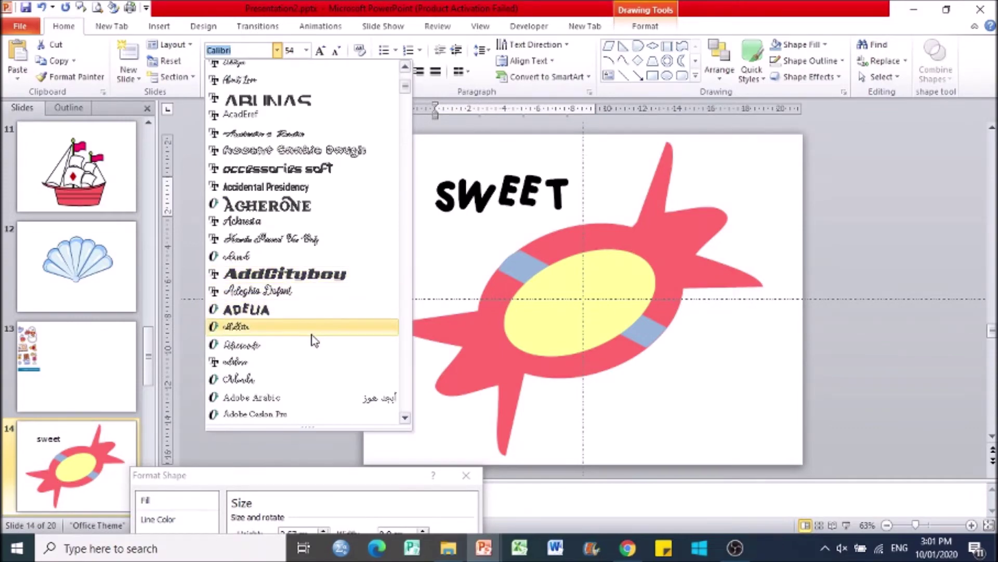
scroll(311, 359, down, 2)
scroll(311, 359, down, 1)
scroll(305, 140, down, 1)
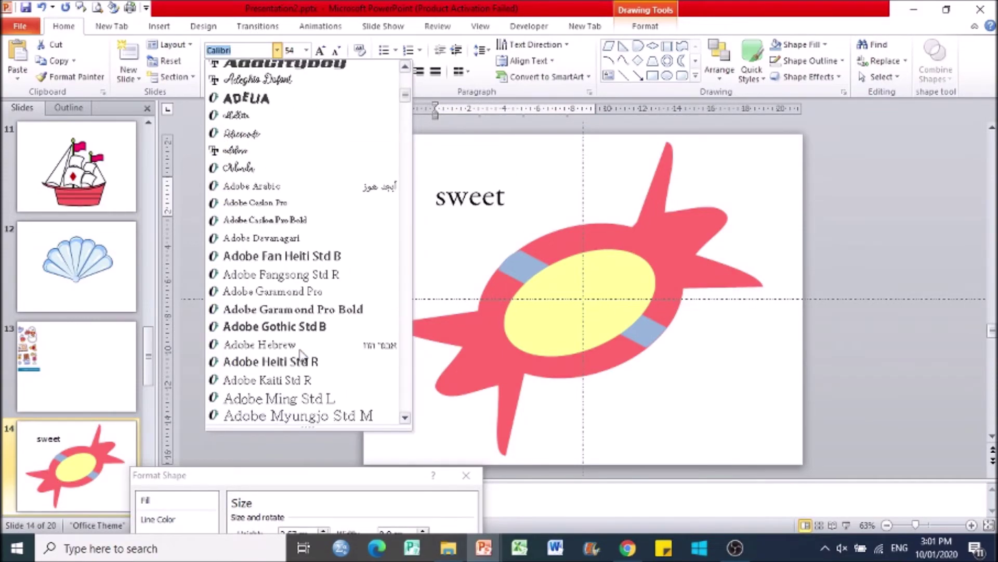
scroll(301, 351, down, 8)
scroll(300, 351, down, 5)
scroll(300, 347, down, 7)
scroll(300, 348, down, 2)
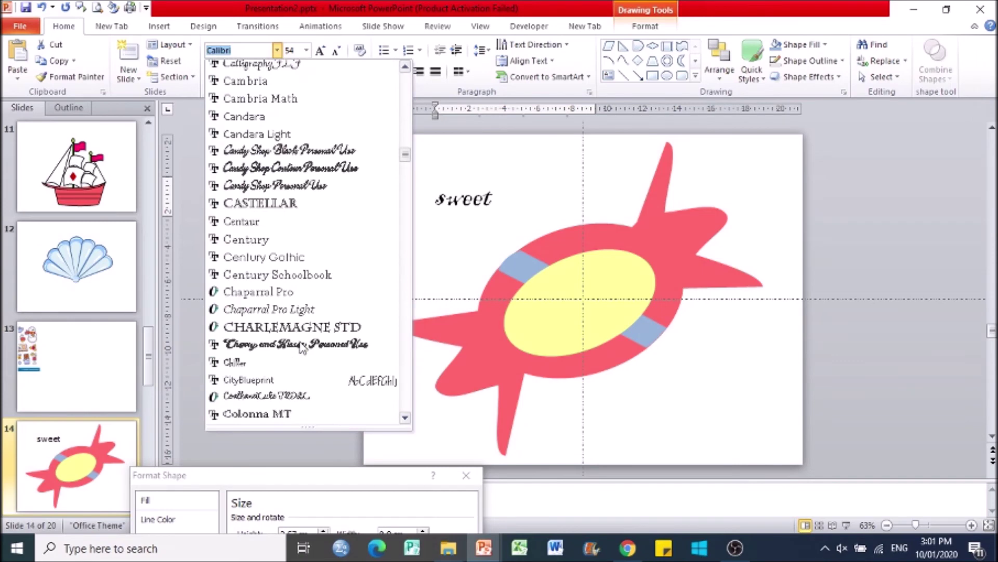
click(320, 185)
Place sweet tilted on the oval and set its font size to 80
mouse_move(482, 176)
mouse_down()
mouse_move(562, 292)
mouse_move(586, 277)
mouse_up()
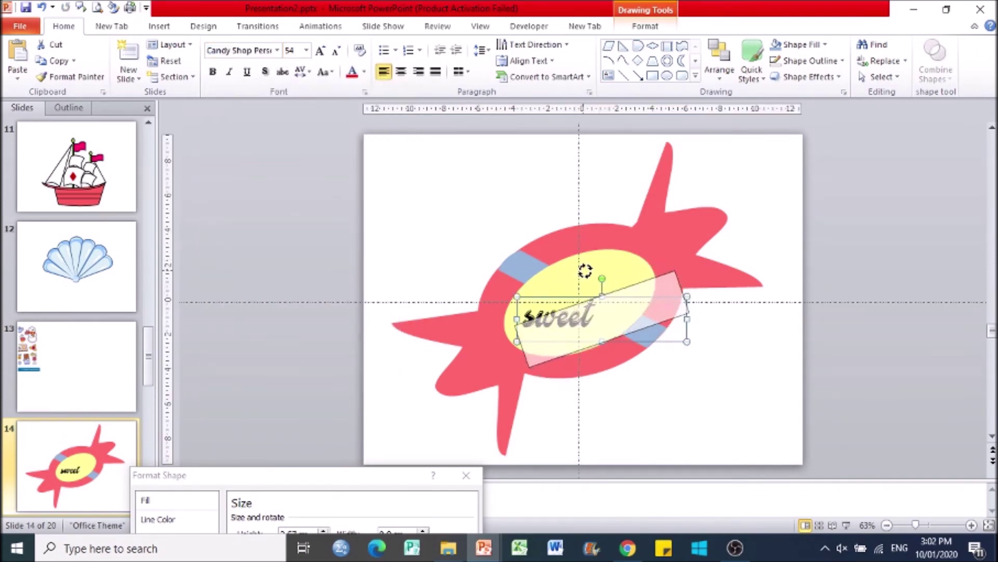
click(321, 51)
click(321, 50)
click(320, 50)
click(320, 51)
Move sweet slightly up and tilt it more steeply across the oval
mouse_move(635, 274)
mouse_down()
mouse_move(637, 254)
mouse_move(579, 245)
mouse_up()
click(704, 341)
click(609, 299)
click(528, 278)
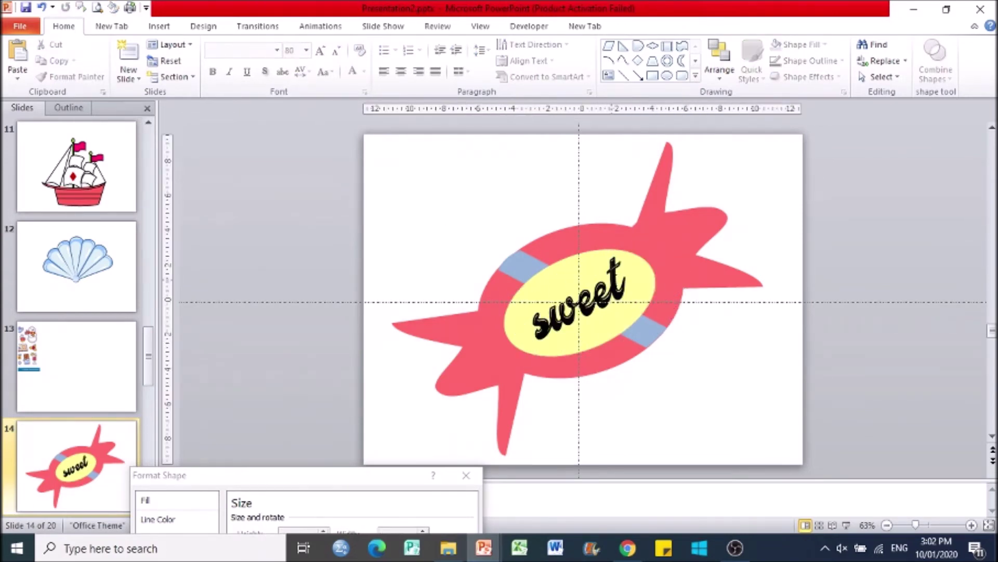
click(577, 302)
click(277, 51)
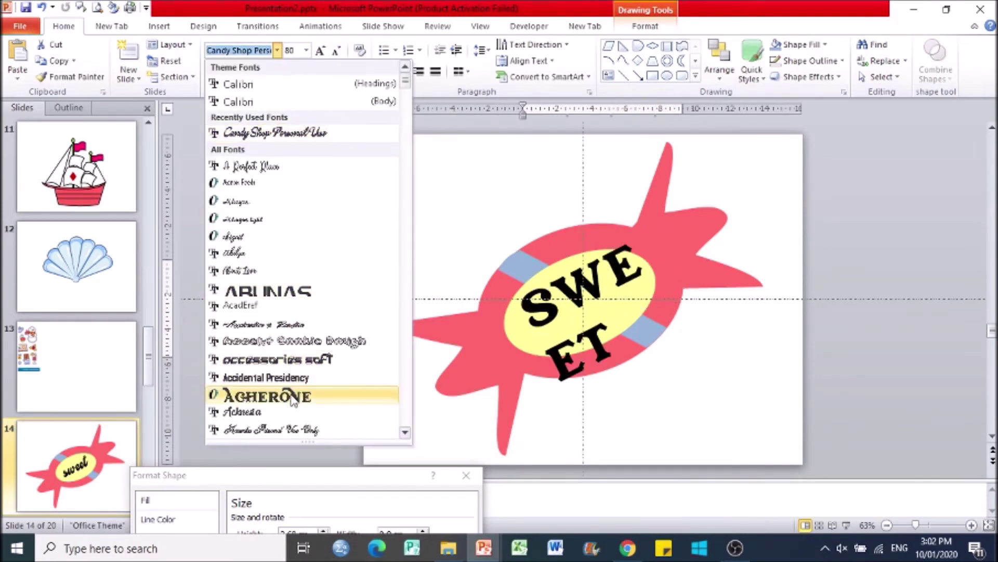
Apply the Bauhaus 93 font to sweet and nudge it up-left on the oval
scroll(292, 400, down, 2)
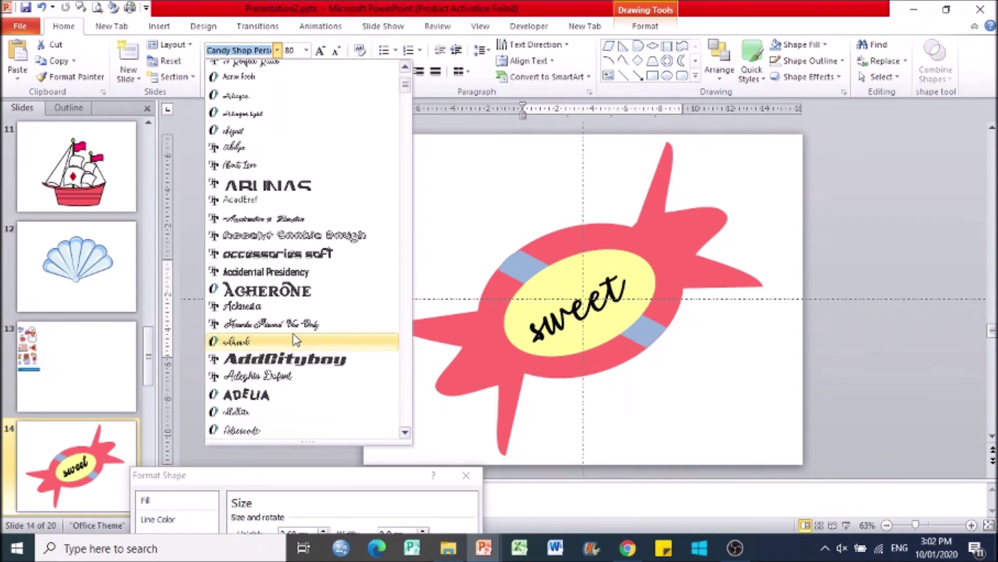
scroll(294, 341, down, 2)
scroll(292, 338, down, 3)
scroll(300, 357, down, 4)
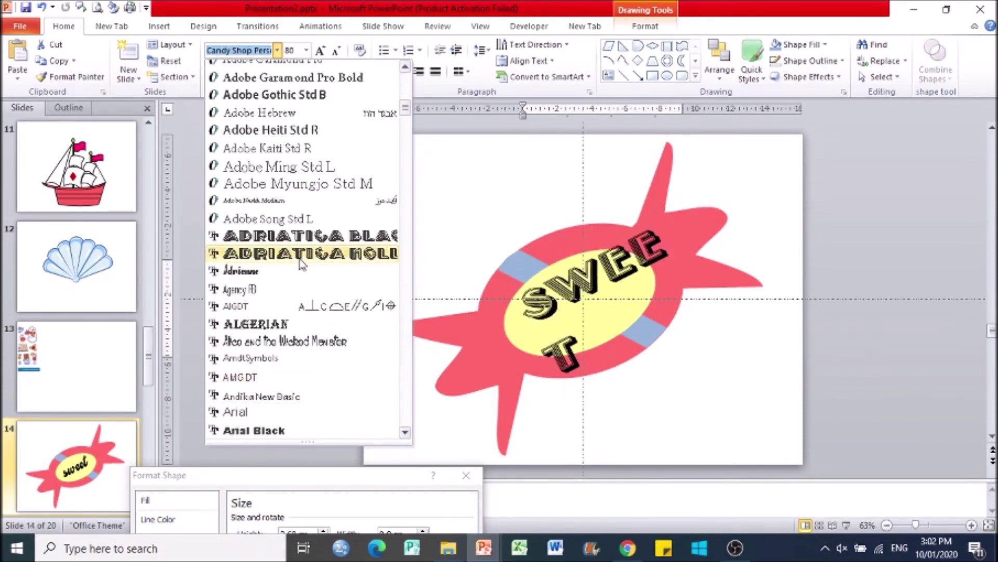
scroll(294, 332, down, 3)
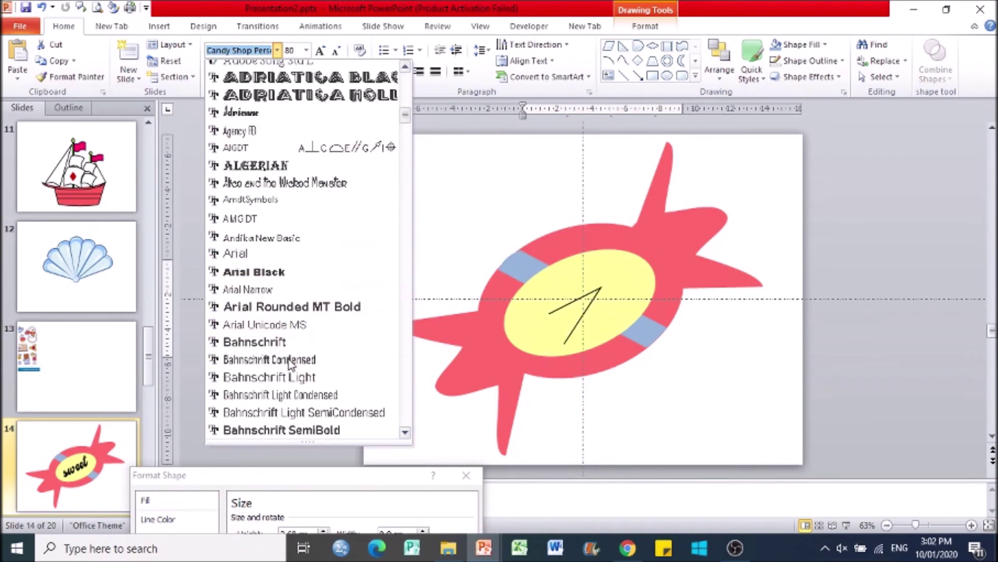
scroll(290, 398, down, 4)
click(283, 410)
drag(567, 268, 554, 263)
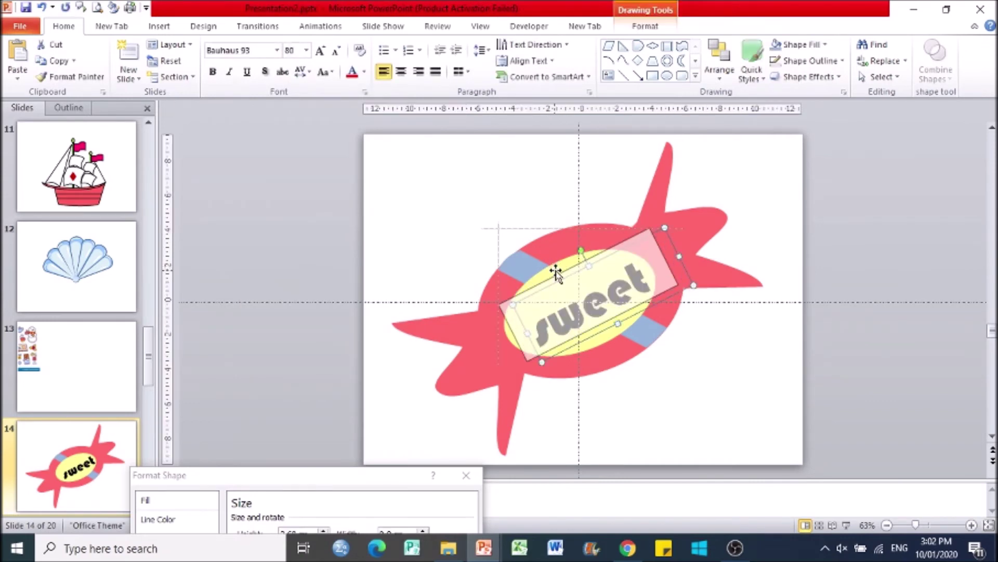
click(701, 334)
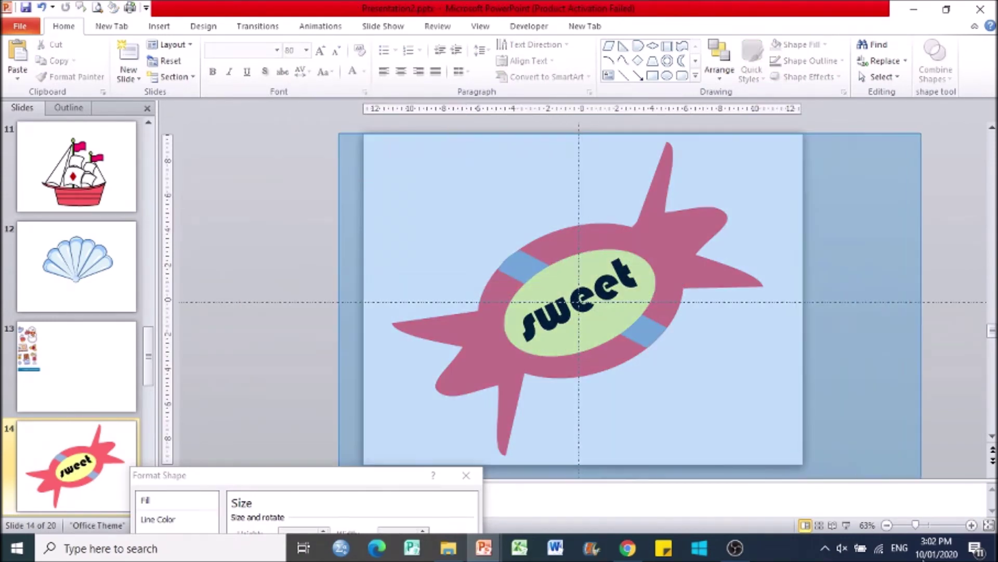
Check all shapes with a selection box, then pick the Arc shape from Shapes
drag(341, 135, 920, 477)
click(378, 182)
click(156, 32)
click(201, 60)
click(317, 136)
click(201, 57)
click(357, 237)
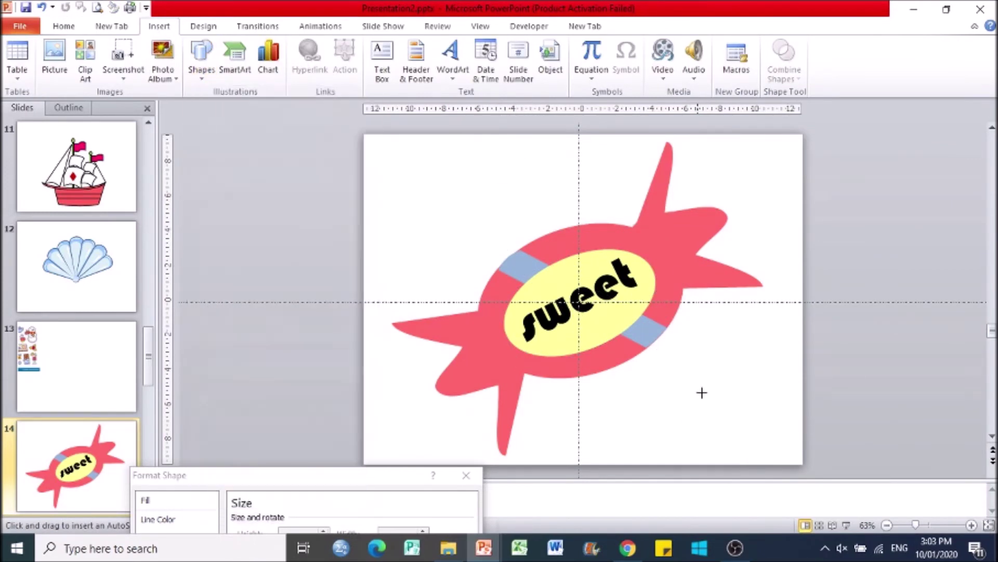
Draw an arc, rotate it to curve downward, and move it onto the candy
drag(840, 370, 882, 472)
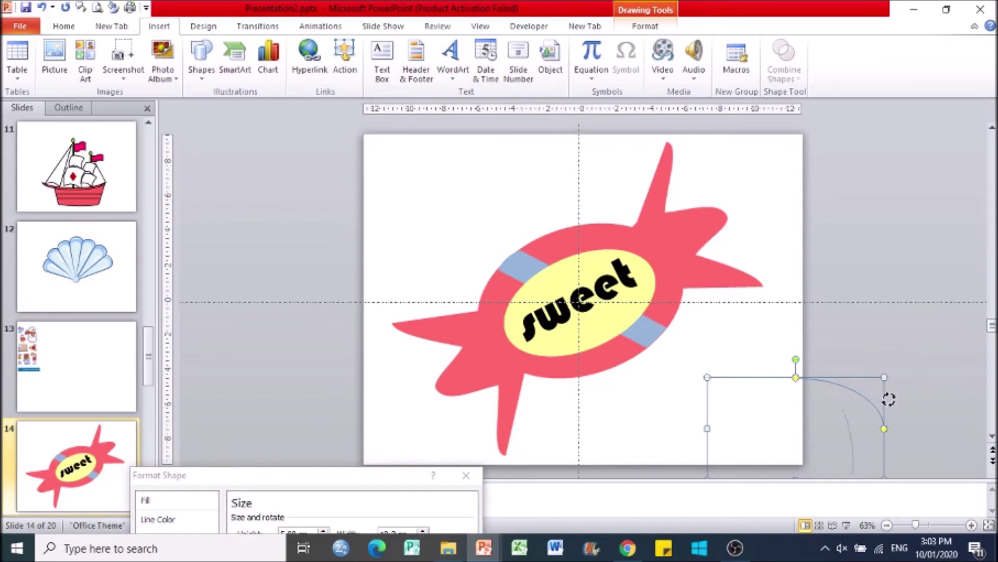
drag(802, 461, 802, 461)
mouse_move(895, 428)
mouse_down()
mouse_move(799, 361)
mouse_move(753, 363)
mouse_up()
drag(692, 397, 712, 388)
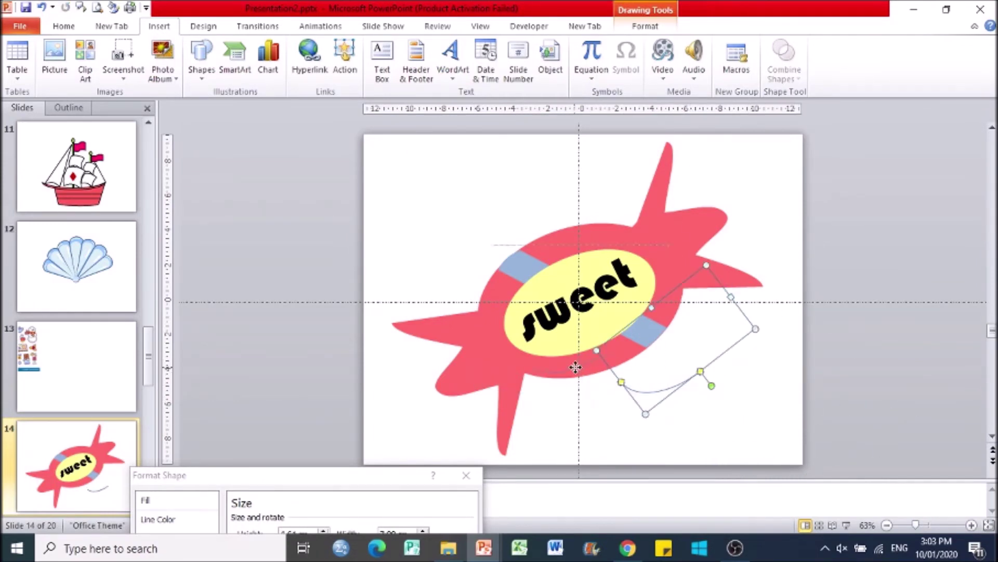
drag(575, 368, 480, 347)
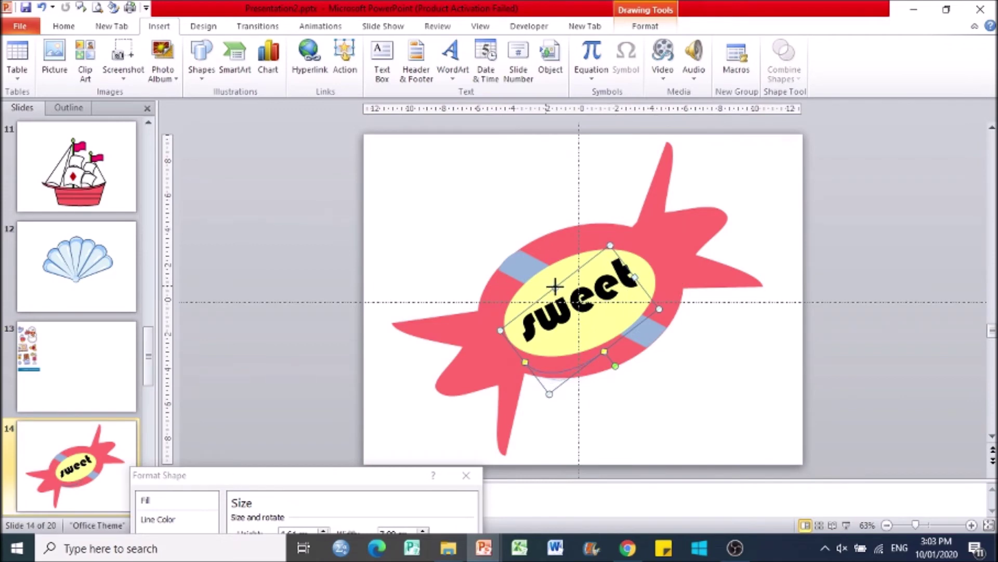
Resize the arc and fit it snugly along the lower edge of the yellow oval
drag(610, 245, 615, 342)
drag(679, 345, 680, 346)
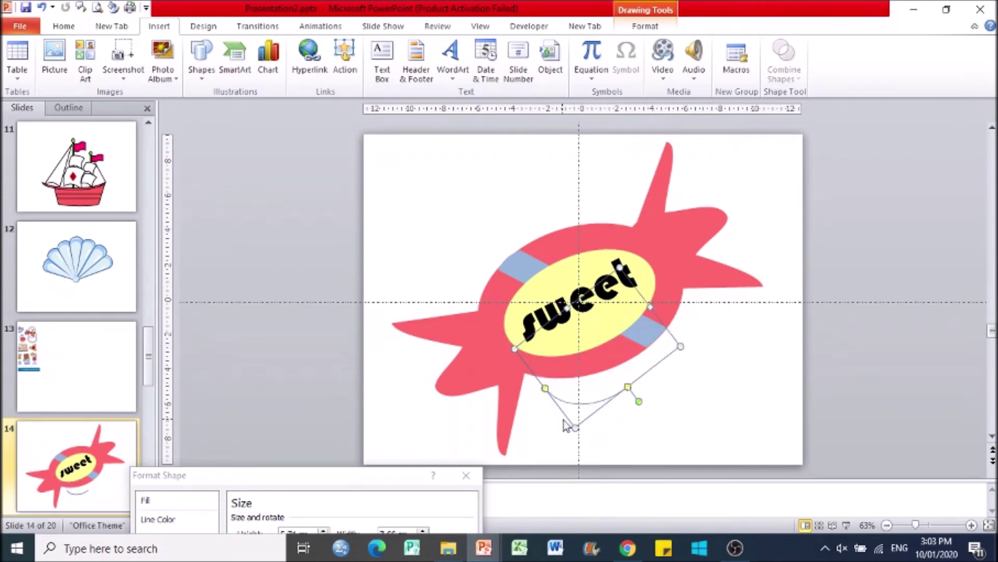
mouse_move(550, 368)
mouse_down()
mouse_move(522, 337)
mouse_move(488, 334)
mouse_up()
click(595, 403)
click(557, 379)
click(632, 404)
drag(584, 366, 625, 359)
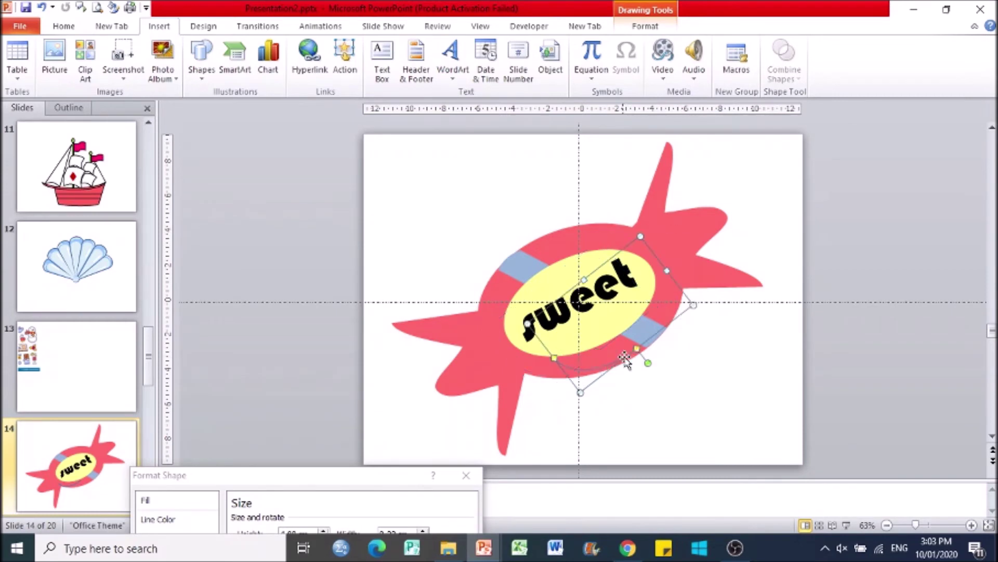
click(572, 400)
click(201, 57)
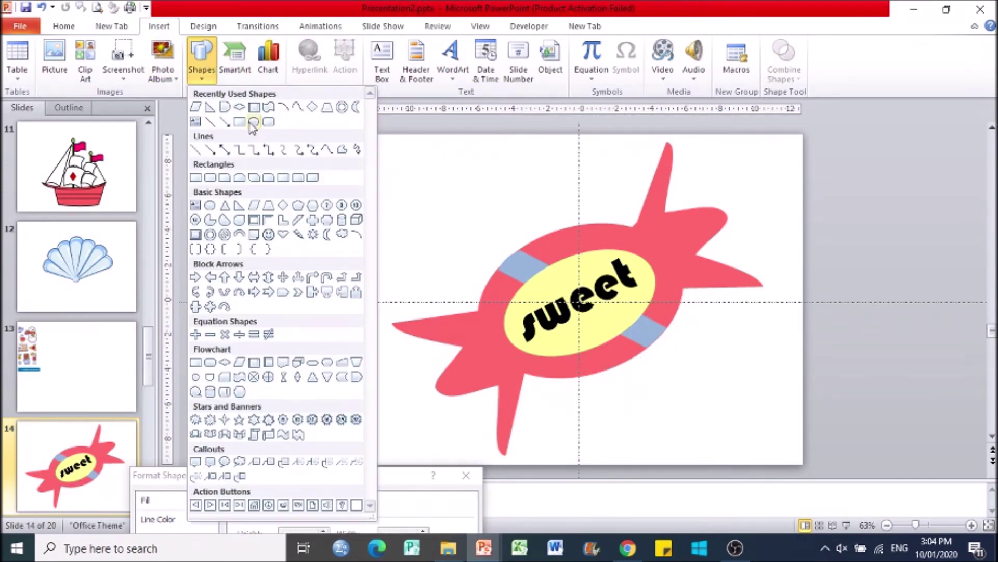
Draw an oval below the candy's centre and fill it white
click(253, 122)
drag(572, 403, 712, 414)
drag(644, 408, 546, 360)
click(642, 6)
click(509, 44)
click(516, 190)
Narrow the white oval and settle it just below the yellow oval
click(598, 397)
drag(623, 368, 593, 367)
drag(483, 362, 605, 364)
click(676, 414)
click(569, 370)
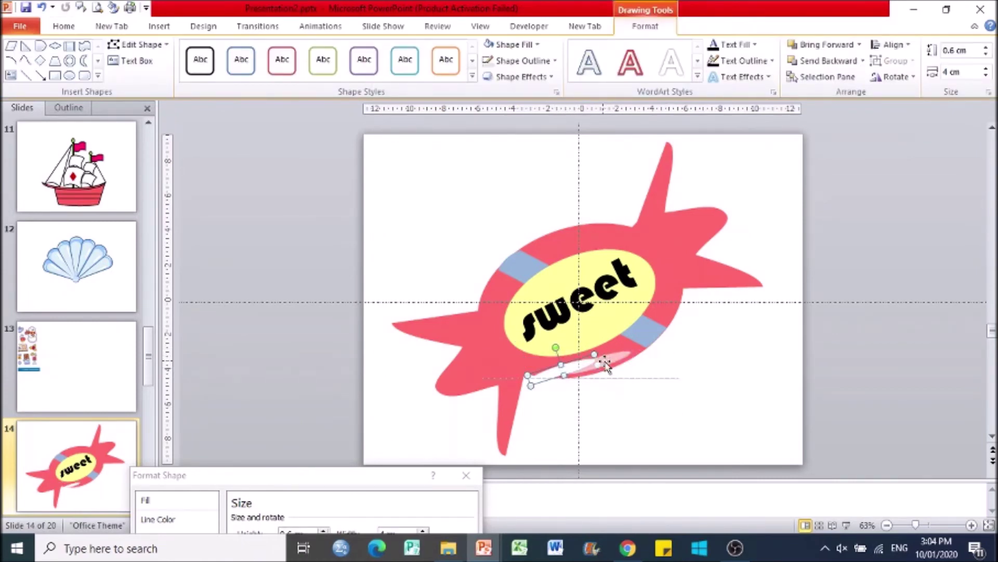
click(702, 404)
Ctrl-drag a smaller copy of the white oval up to the candy's top
click(593, 360)
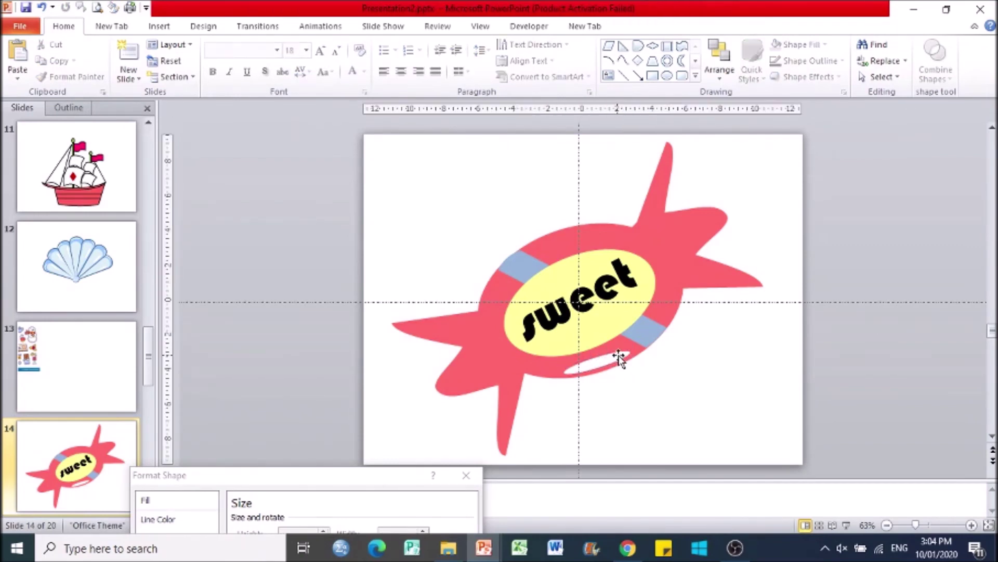
mouse_move(616, 367)
mouse_down()
mouse_move(533, 343)
mouse_move(502, 363)
mouse_up()
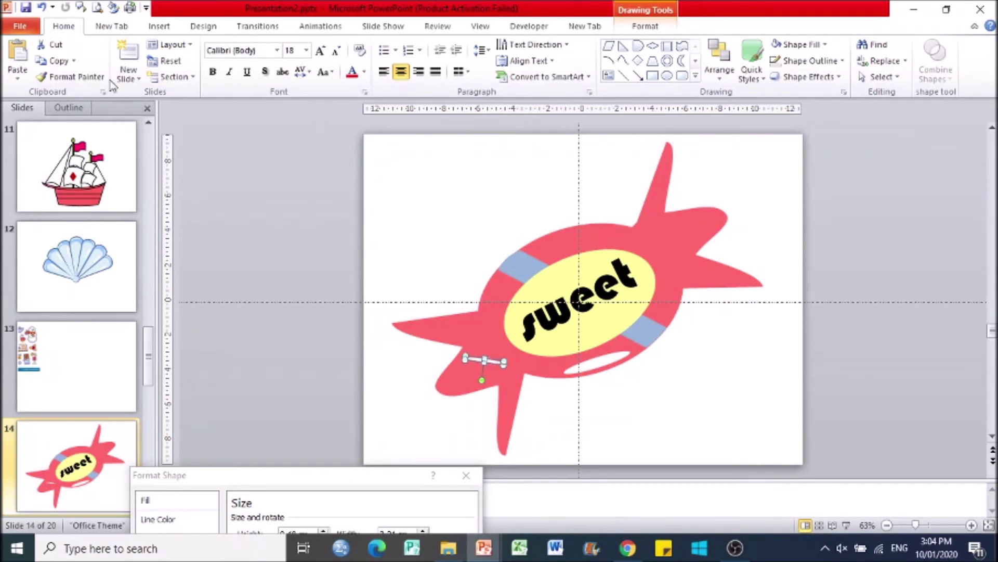
mouse_move(483, 367)
mouse_down()
mouse_move(542, 368)
mouse_move(615, 232)
mouse_up()
click(832, 296)
Apply an outer shadow preset to the pink candy wrapper
click(809, 246)
click(674, 243)
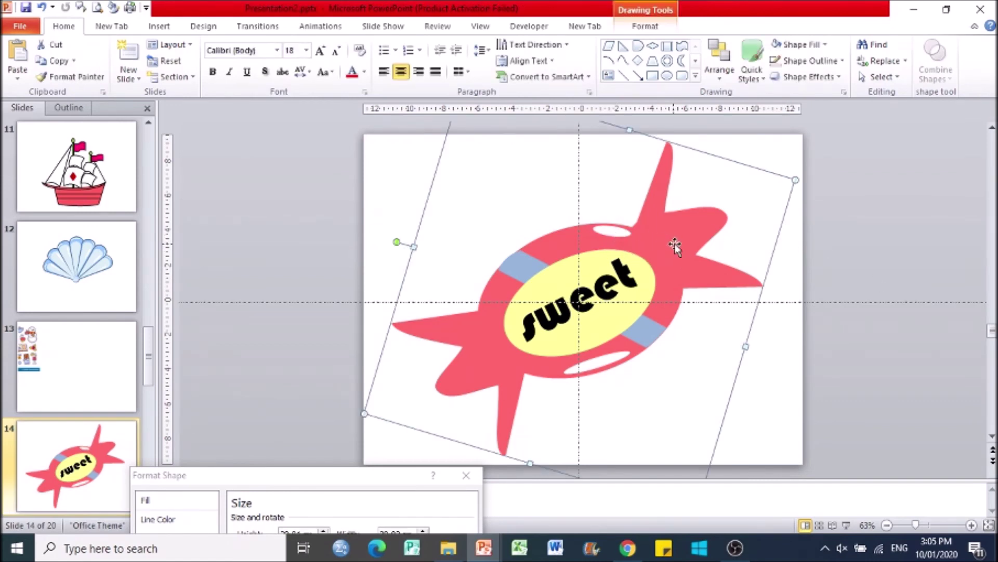
click(644, 26)
click(520, 76)
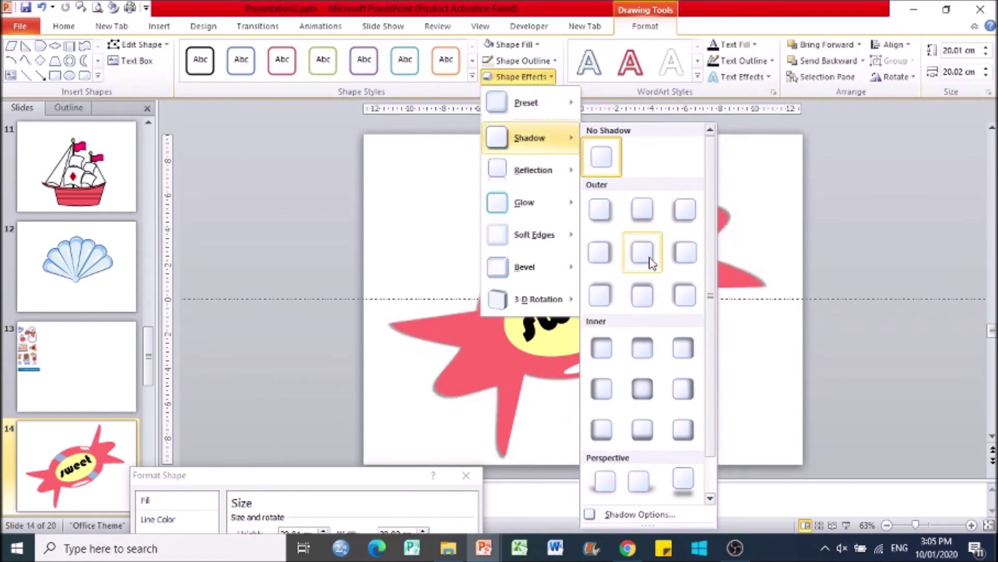
click(657, 286)
click(740, 276)
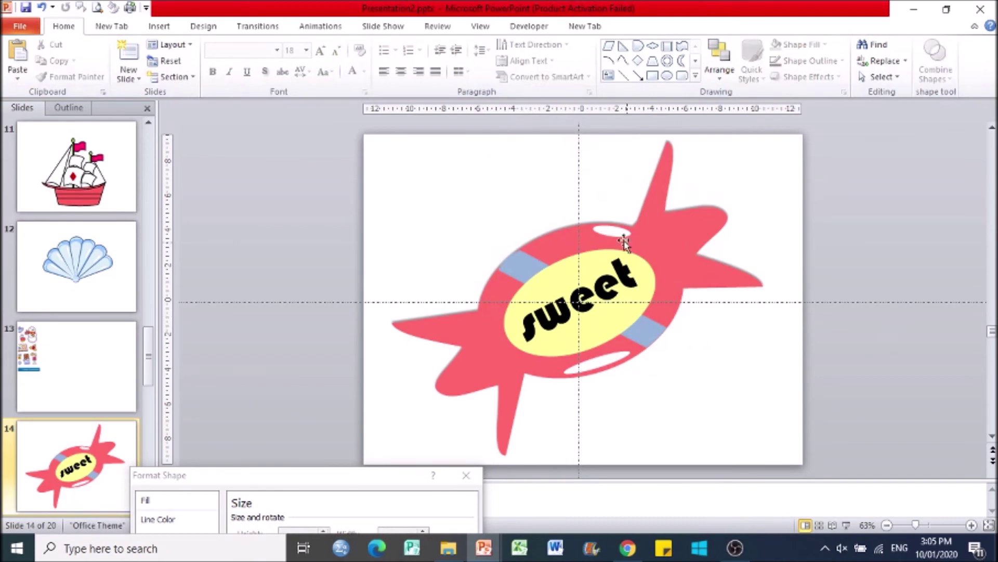
Choose the straight Line shape from the Insert Shapes gallery
click(159, 26)
click(201, 57)
click(359, 244)
click(202, 57)
click(198, 144)
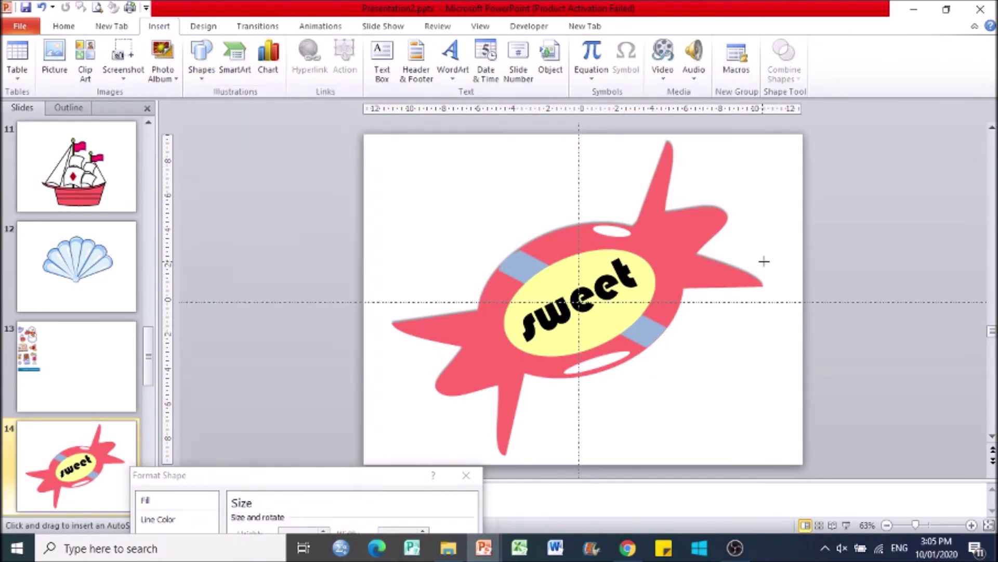
Draw a short line on the right spike and make it white, 2¼ pt thick
drag(756, 282, 686, 283)
click(523, 60)
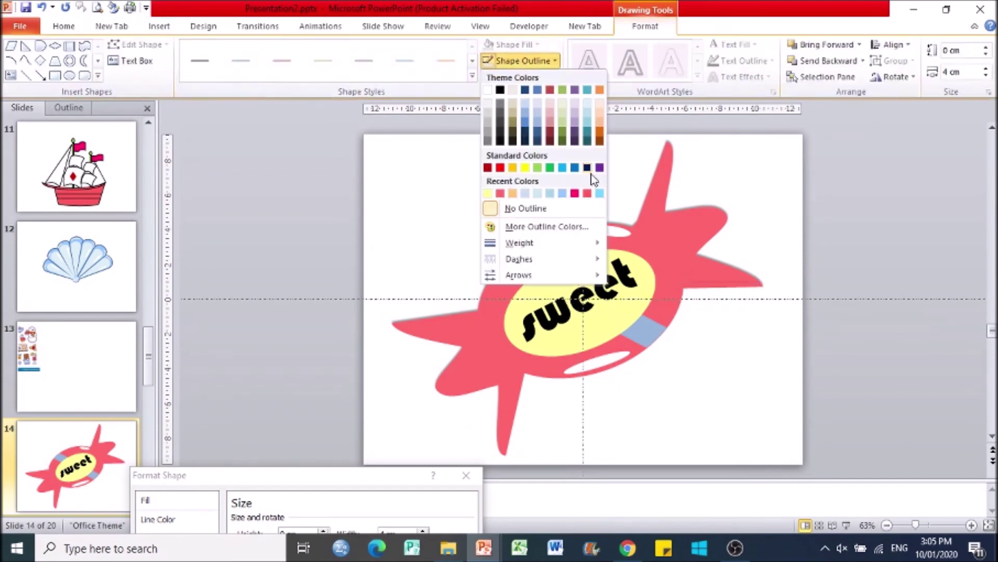
click(494, 91)
click(523, 61)
mouse_move(520, 242)
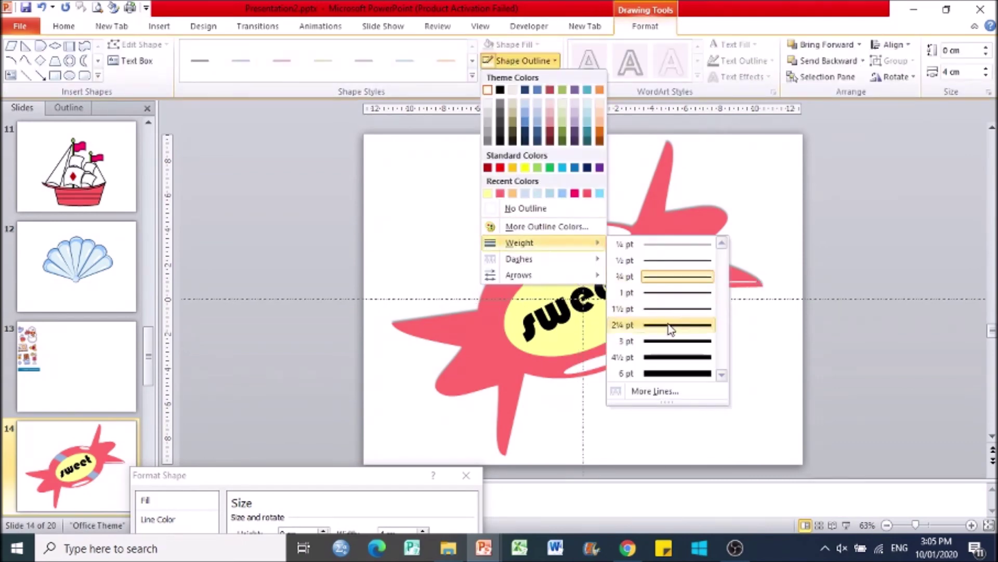
click(669, 328)
click(729, 285)
Copy the white highlight line onto the left spike
click(717, 279)
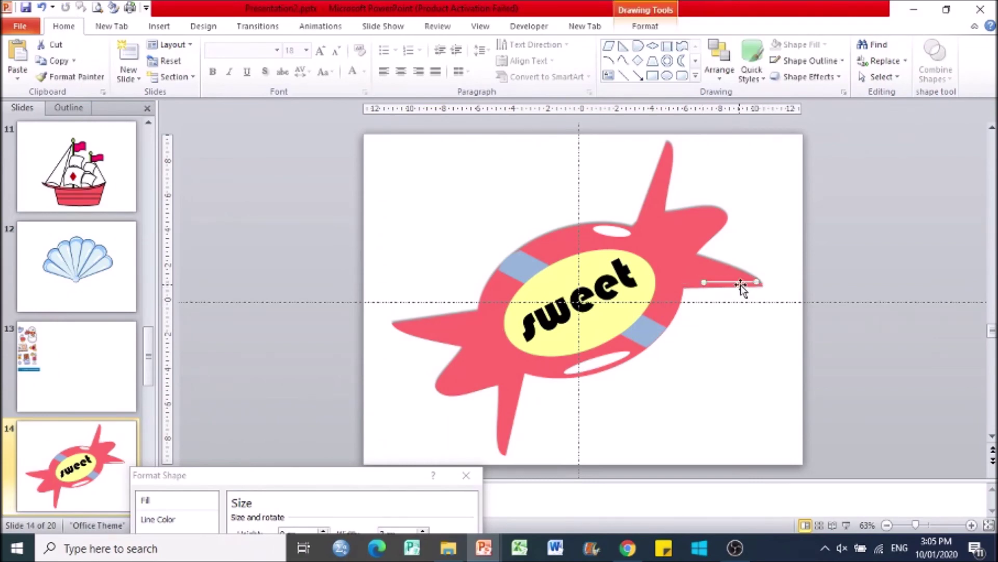
drag(742, 290, 669, 223)
drag(445, 324, 442, 326)
click(469, 230)
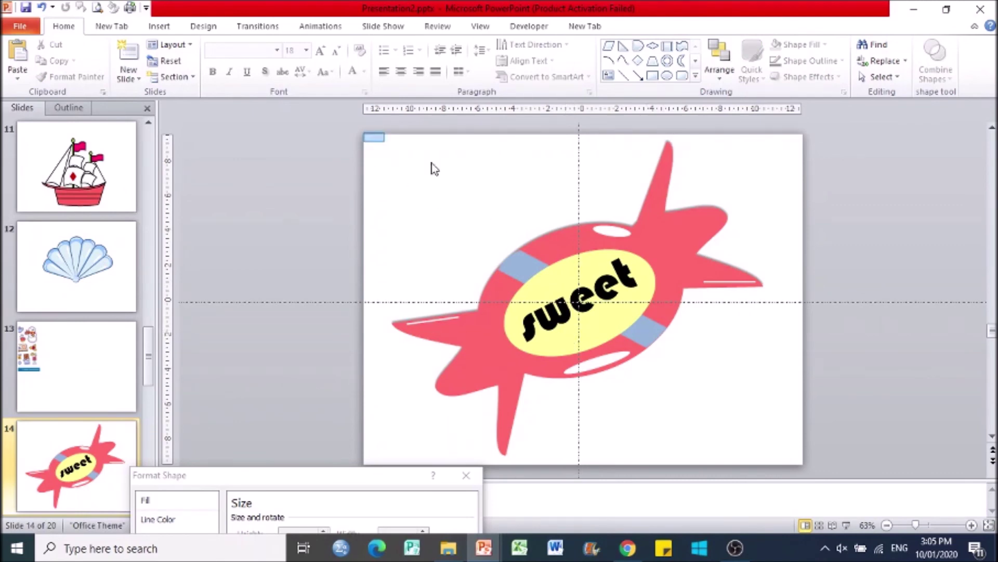
Select every shape on the slide and group them together
key(ctrl+a)
key(ctrl+g)
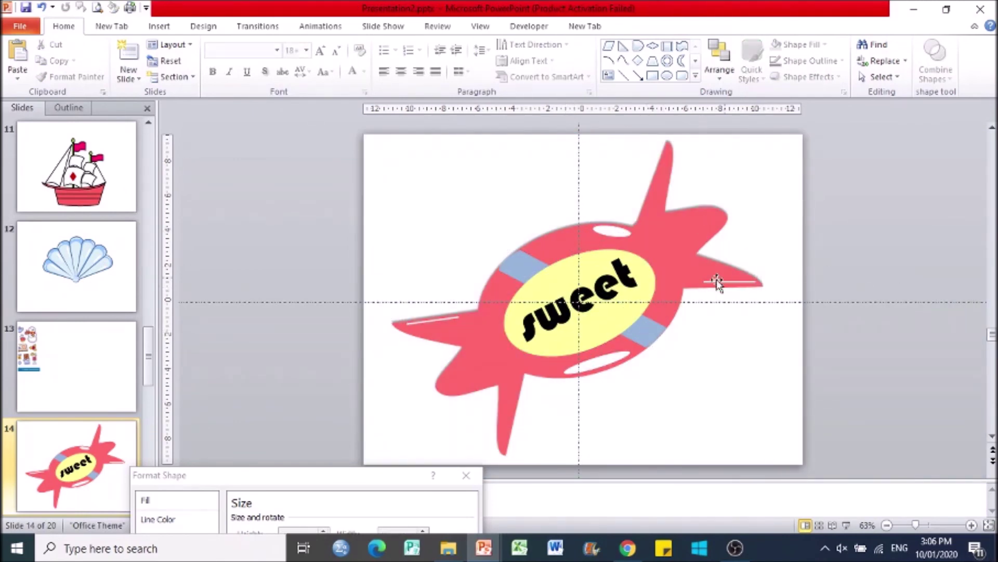